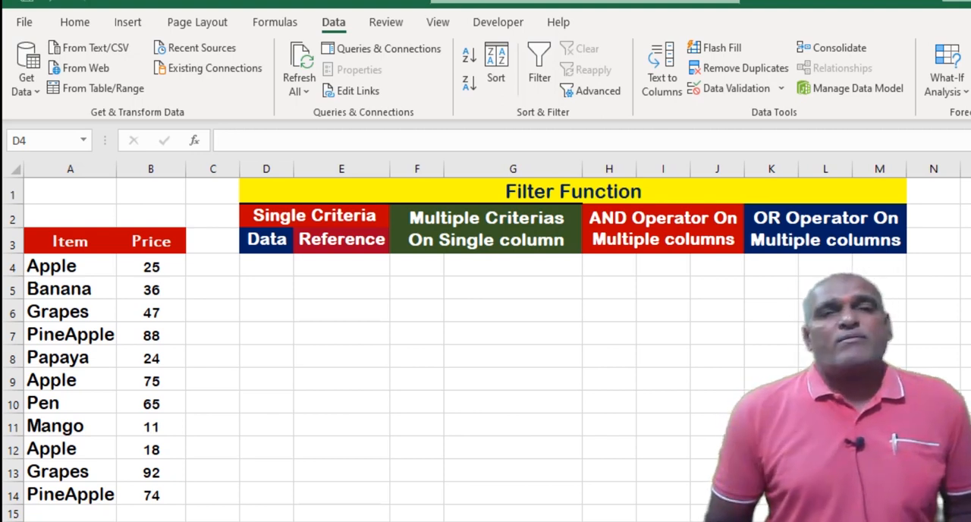
Examine the Array, Include and If_empty arguments of the FILTER function from cell E5, leaving the cell empty.
click(339, 292)
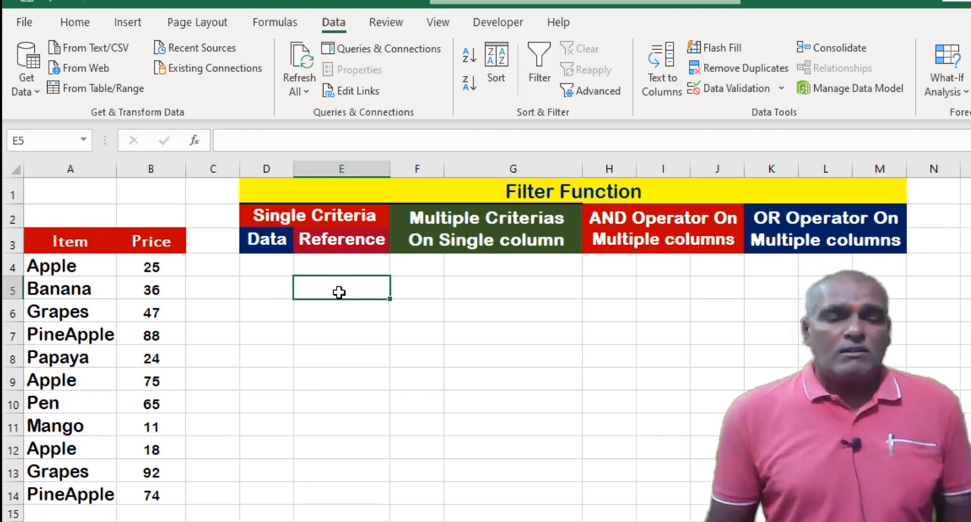
text(=f)
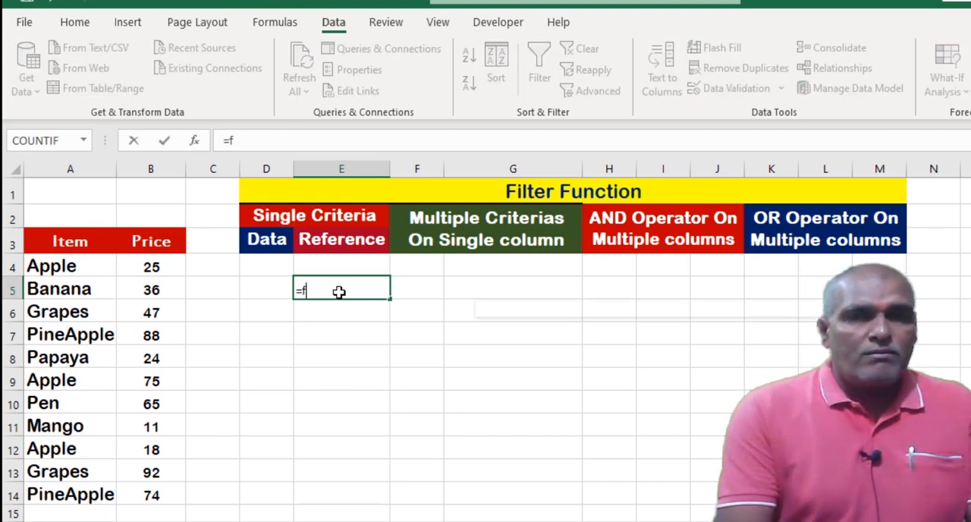
text(ilter)
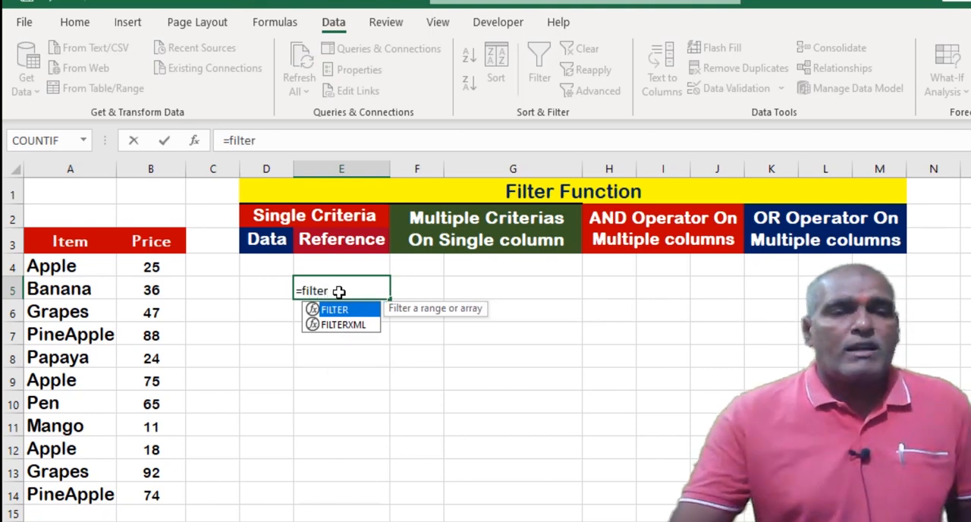
text(()
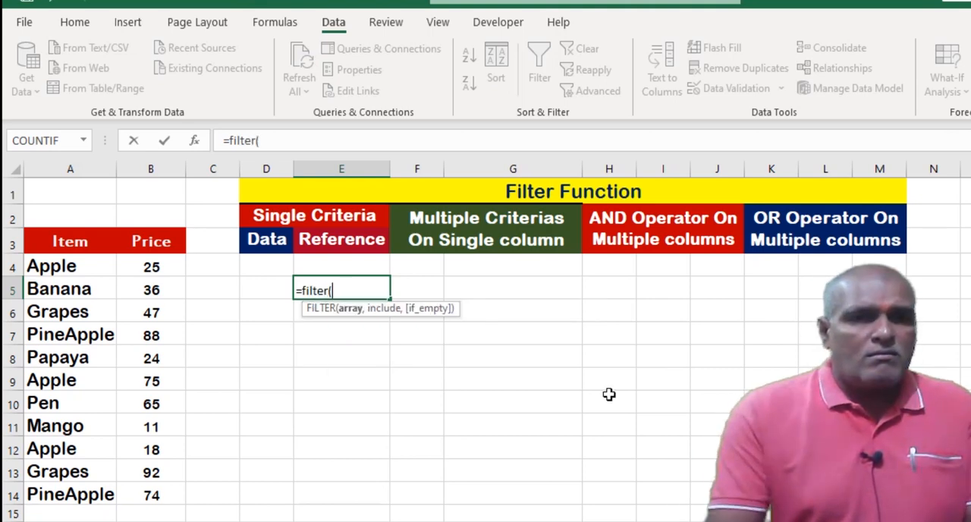
click(194, 143)
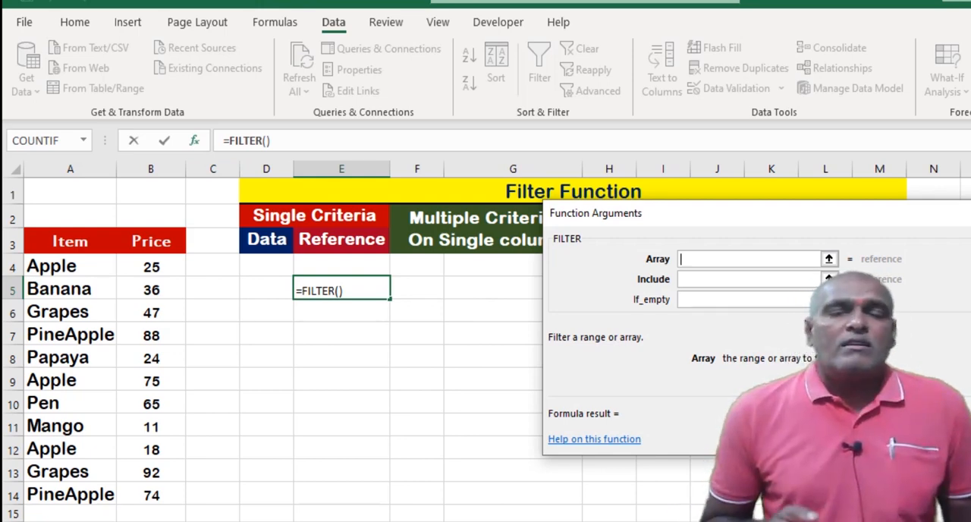
click(692, 279)
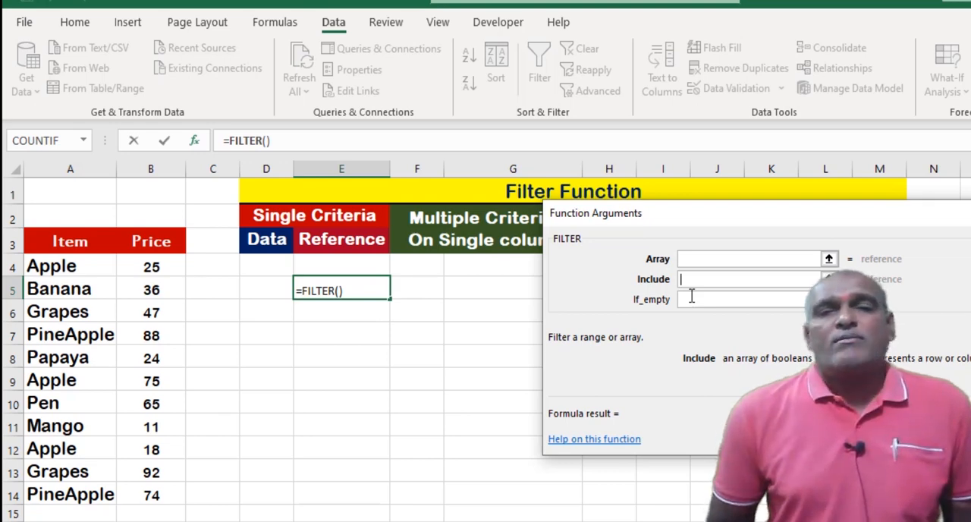
click(692, 298)
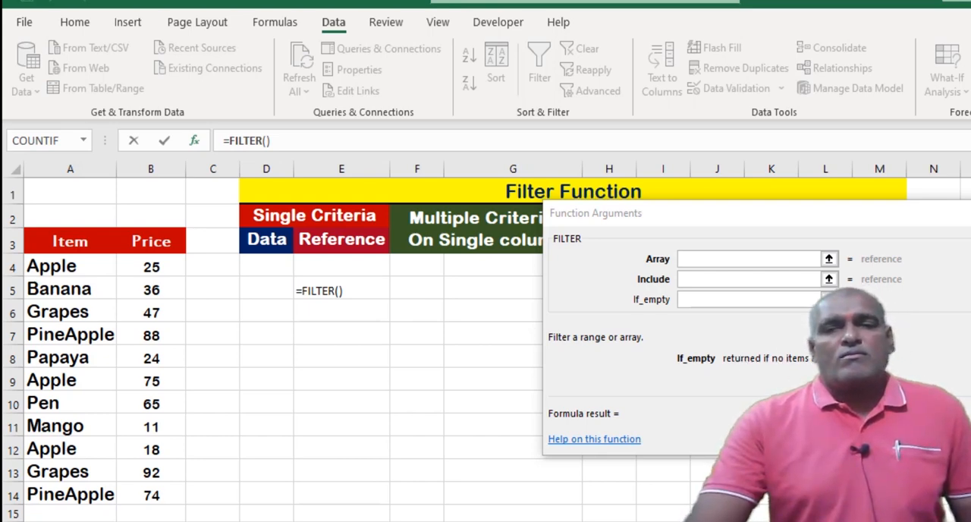
key(Escape)
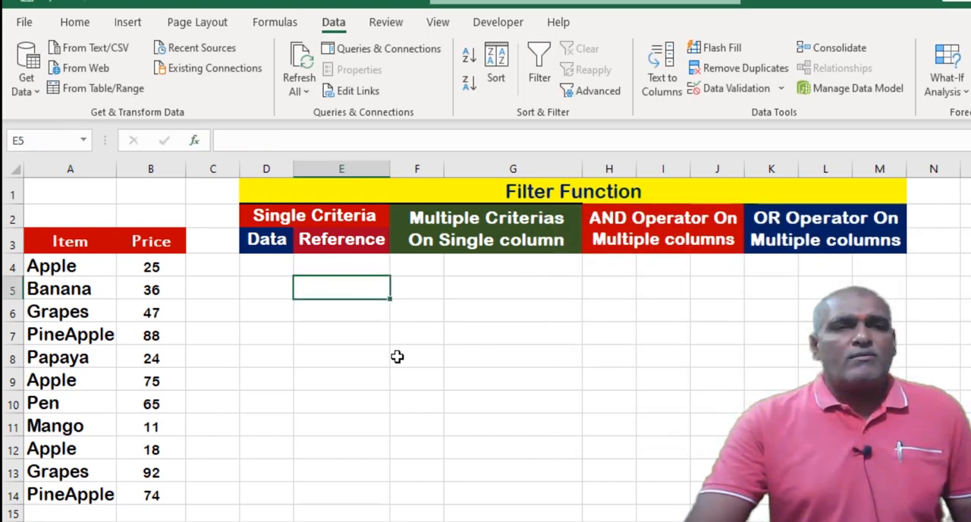
Start a FILTER formula in cell D4 with the item and price range A4:B14 as its array.
click(261, 273)
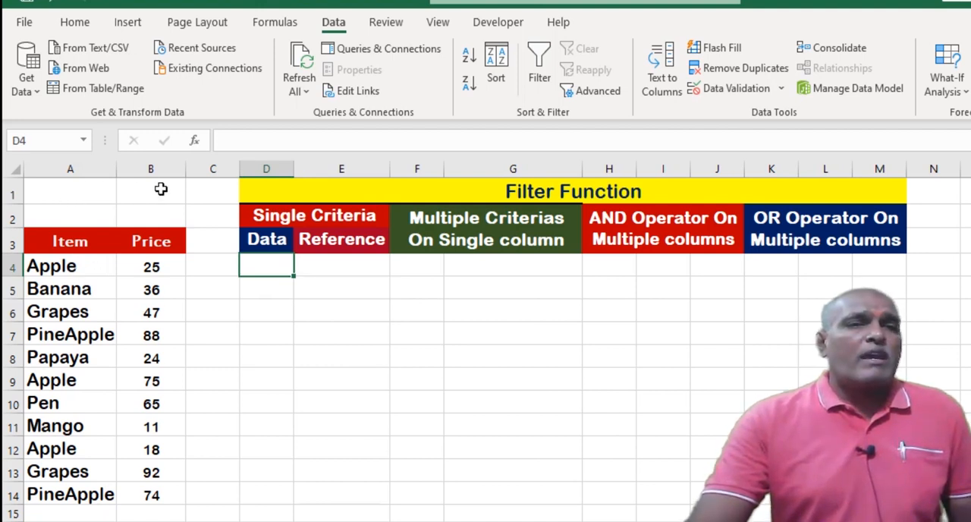
click(161, 262)
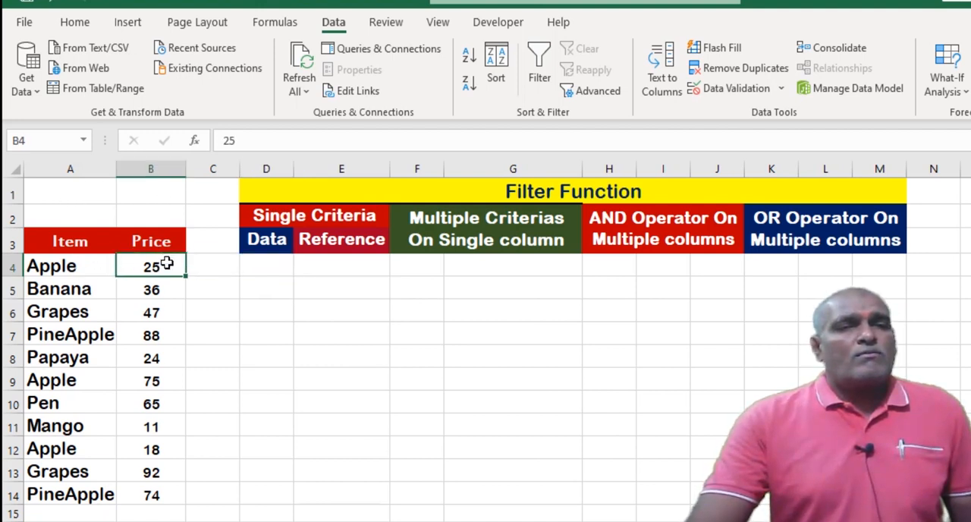
click(264, 270)
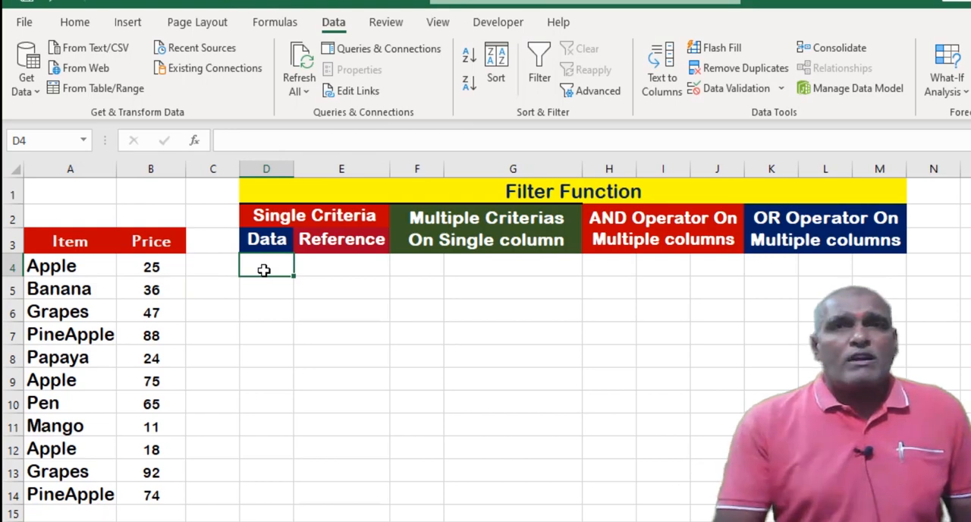
text(=)
text(filter)
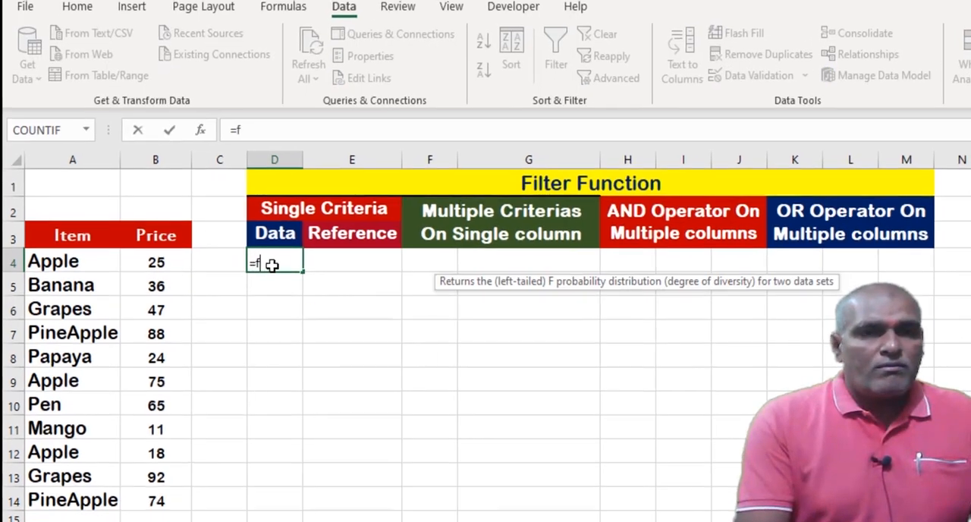
text(()
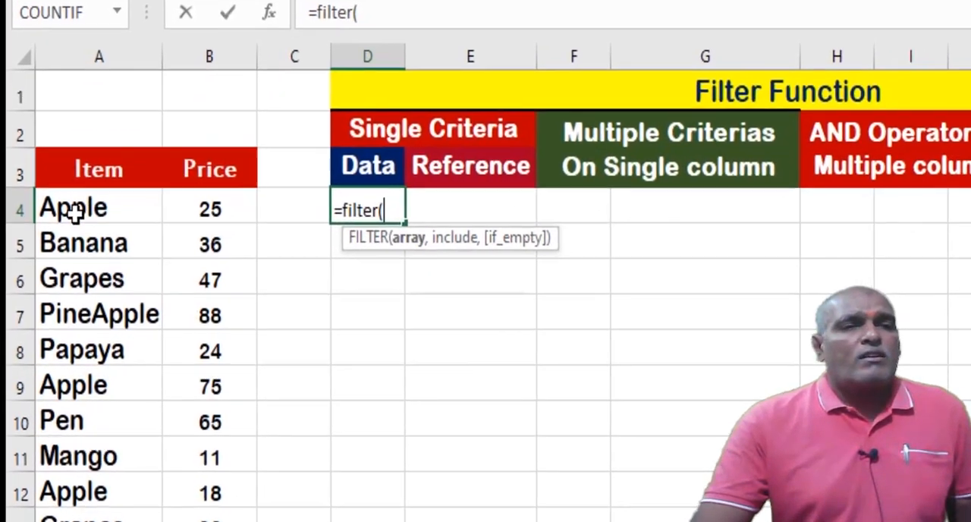
click(76, 209)
drag(274, 220, 266, 521)
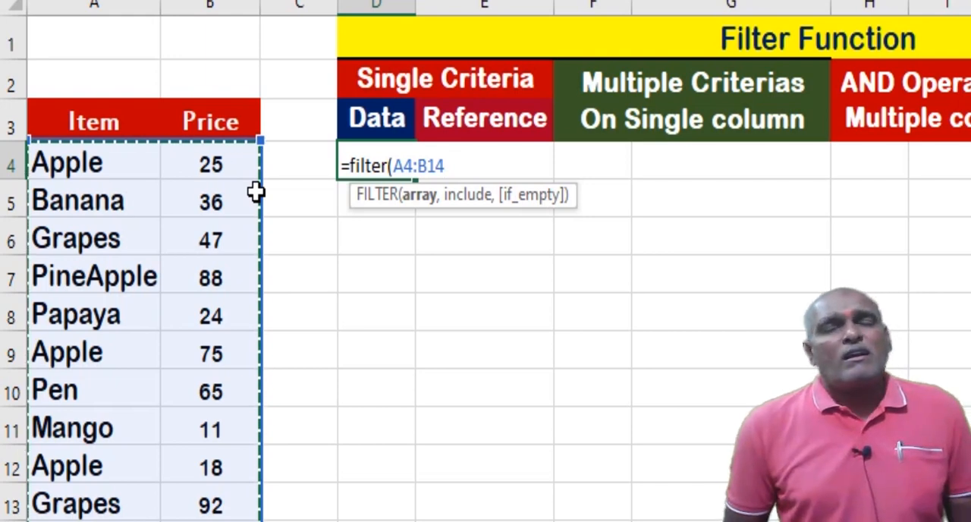
Add the include condition A4:A14="Apple" to the FILTER formula in D4.
text(,)
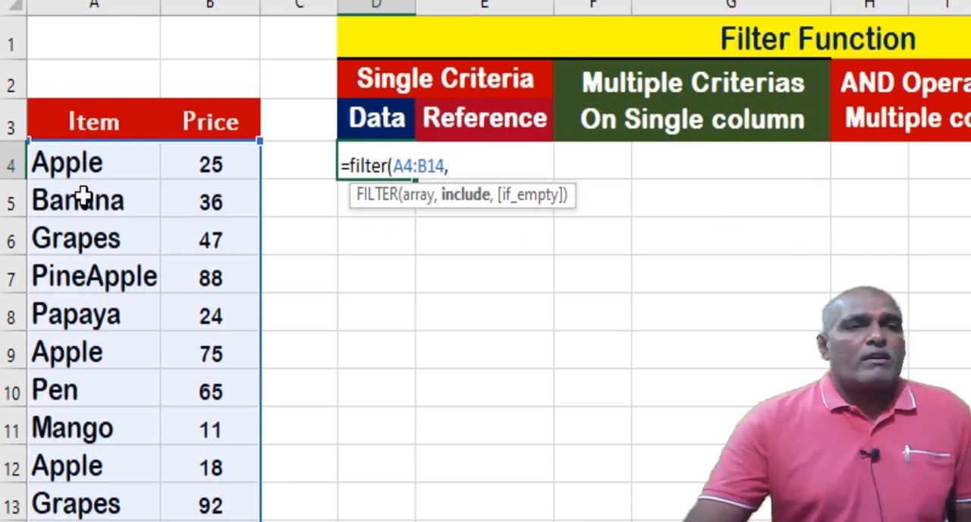
click(86, 167)
drag(87, 167, 73, 520)
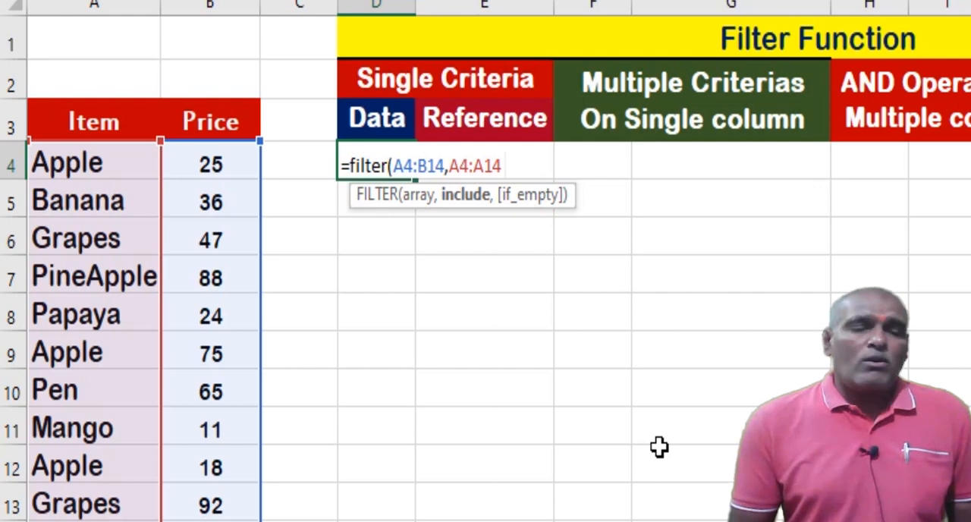
text(=)
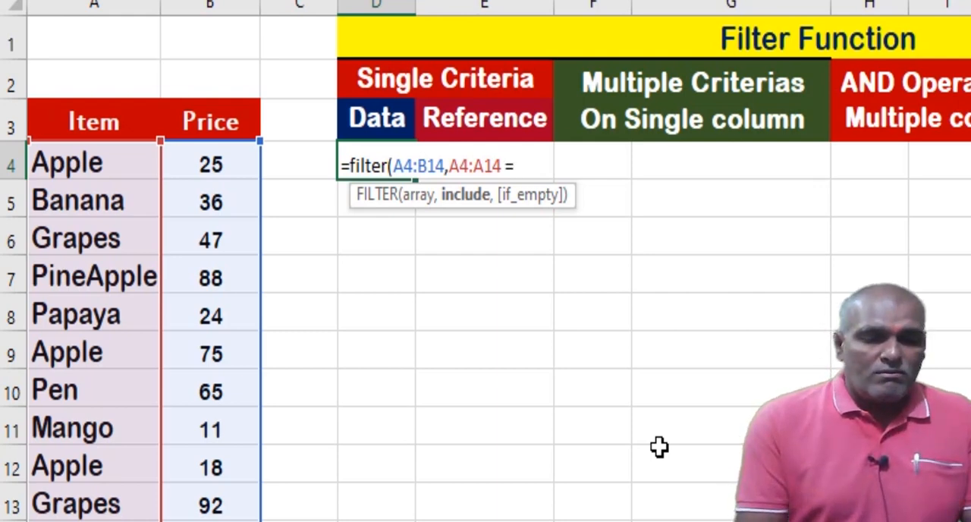
text("Apple")
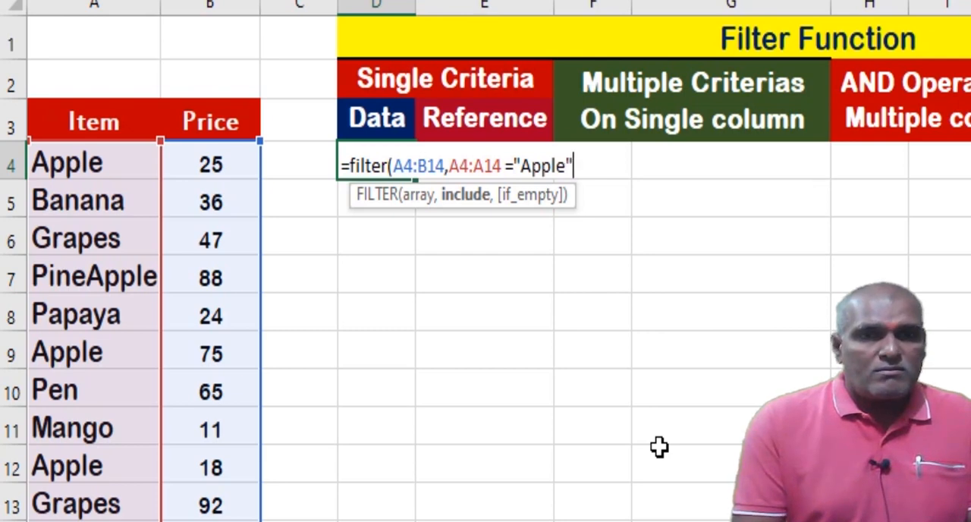
text(,)
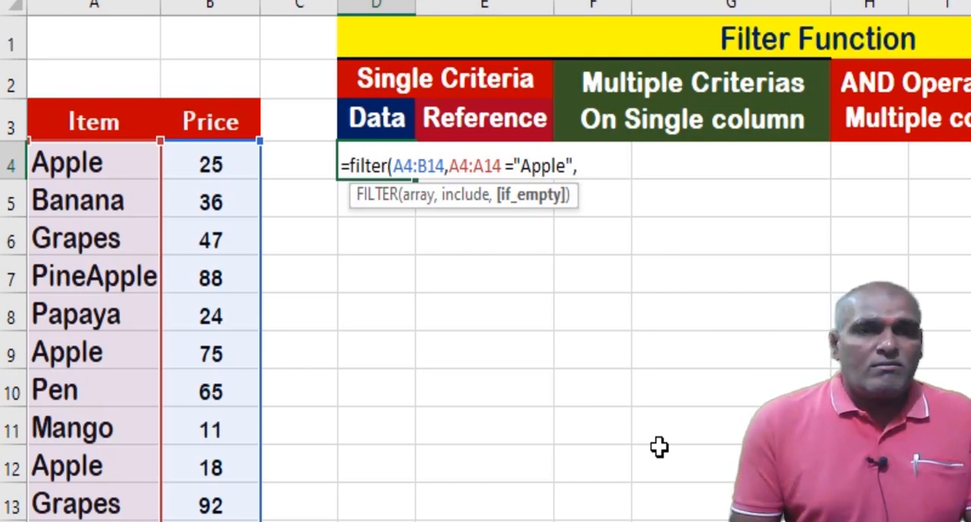
Complete the D4 formula with "No Data" as its if_empty value and enter it.
text("No Data"))
key(ctrl+Return)
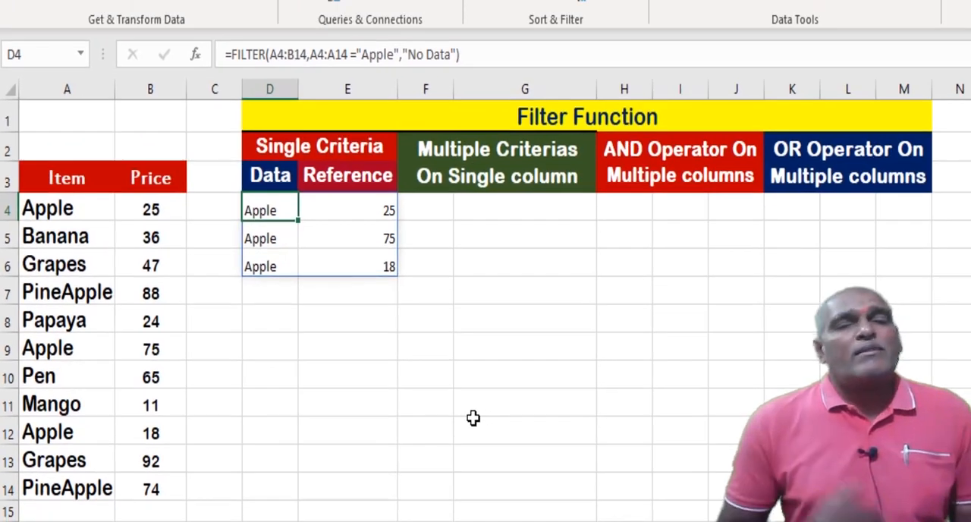
Change the array of the FILTER formula in D4 to A4:A14 to return only the item names.
click(295, 54)
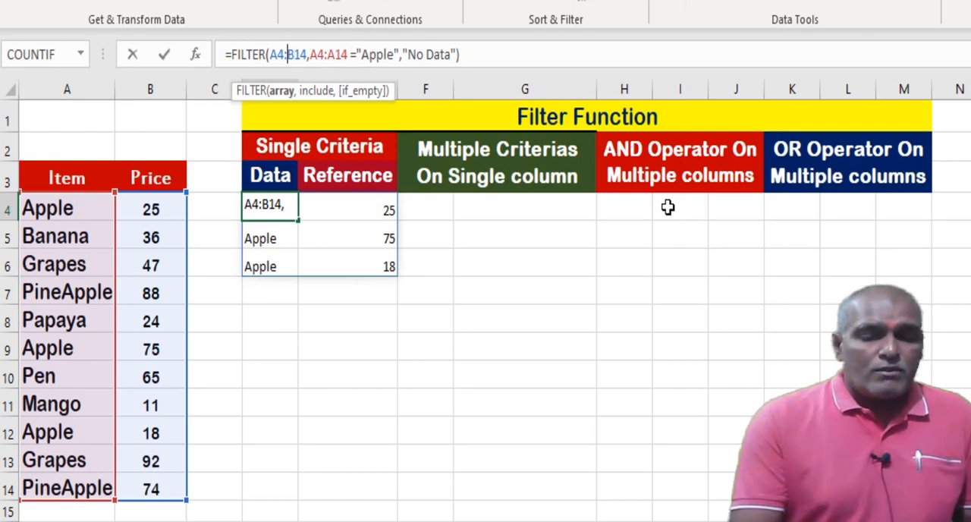
key(BackSpace)
text(A)
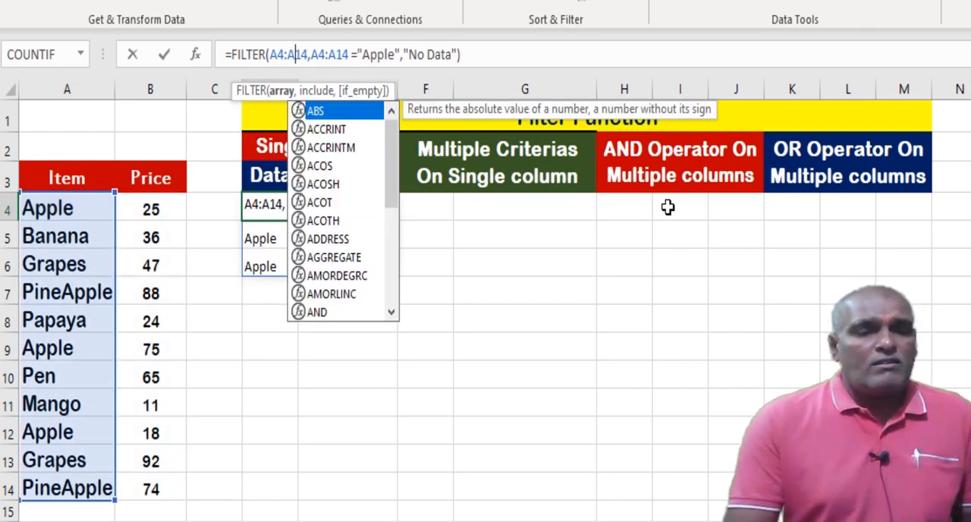
key(Return)
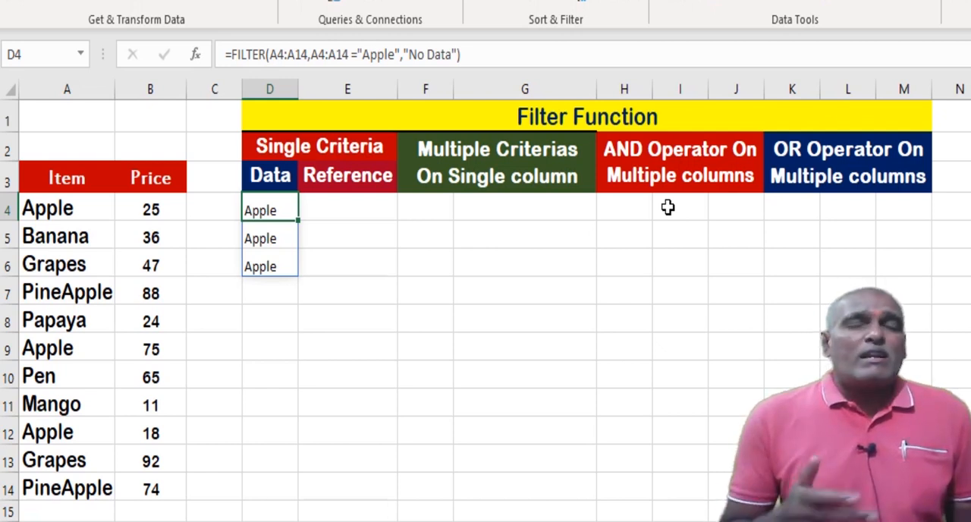
Enter Grapes in cell P3 as the criterion for the reference-based filter.
click(354, 206)
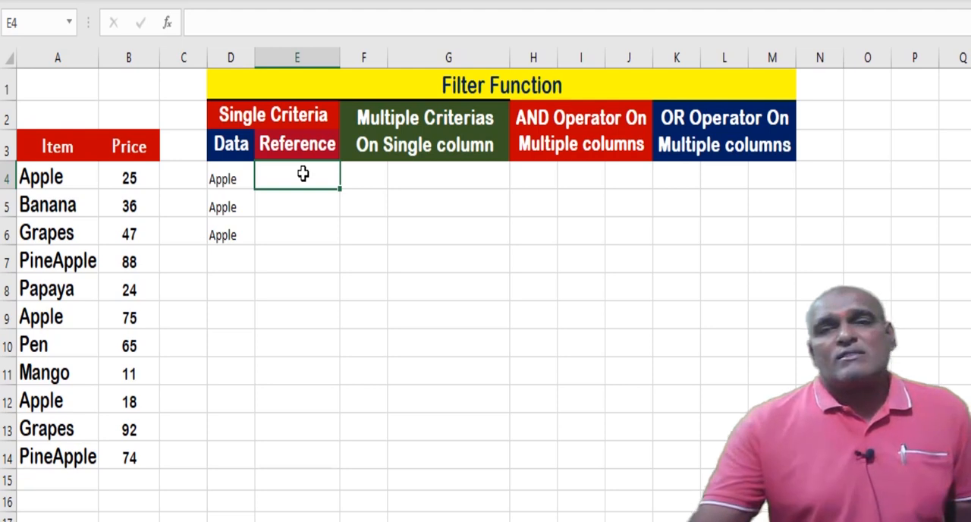
click(900, 144)
text(G)
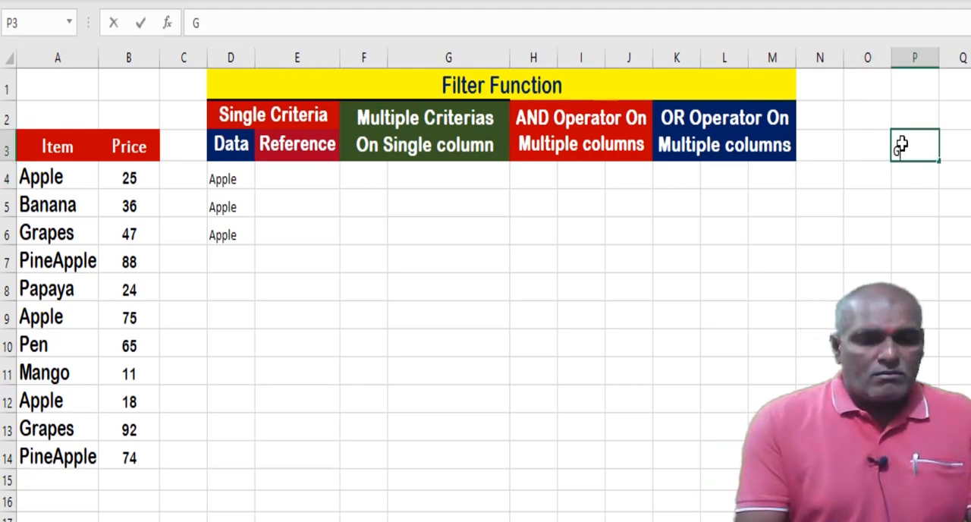
text(rapes)
key(Return)
click(900, 145)
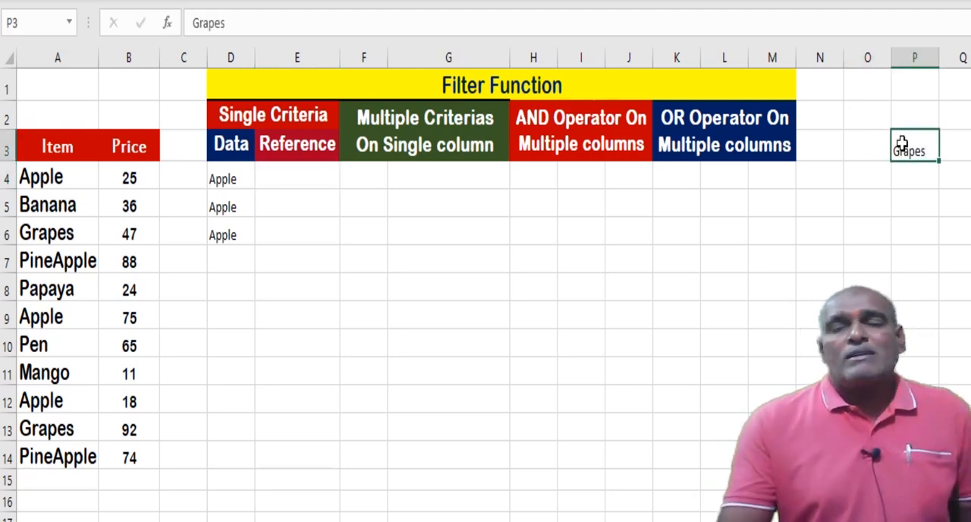
Enter the formula =FILTER(A4:A14,A4:A14=P3,"No Data") in cell E4 under Reference.
click(296, 179)
text(=filter()
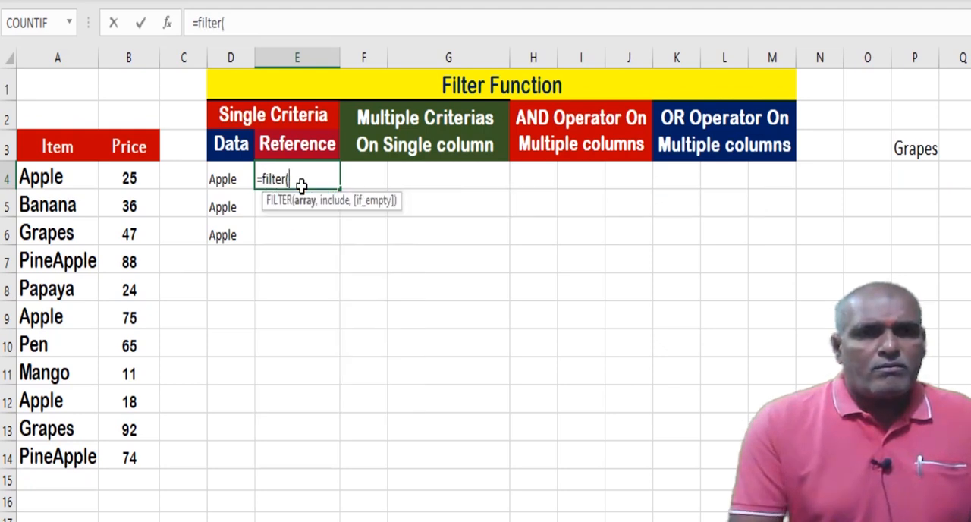
drag(46, 177, 57, 457)
text(,)
click(54, 182)
key(ctrl+shift+Down)
text(=)
click(904, 150)
text(,)
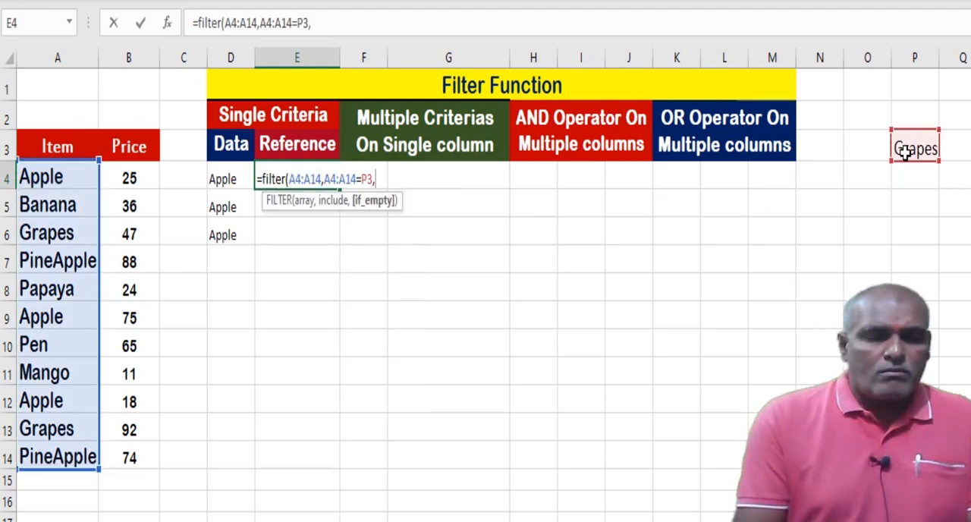
text("No Data"))
key(Return)
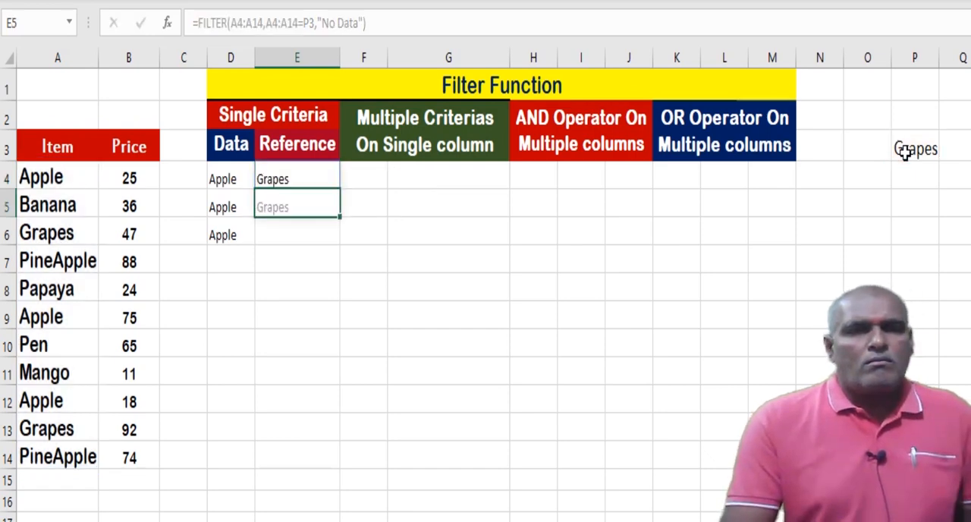
key(Up)
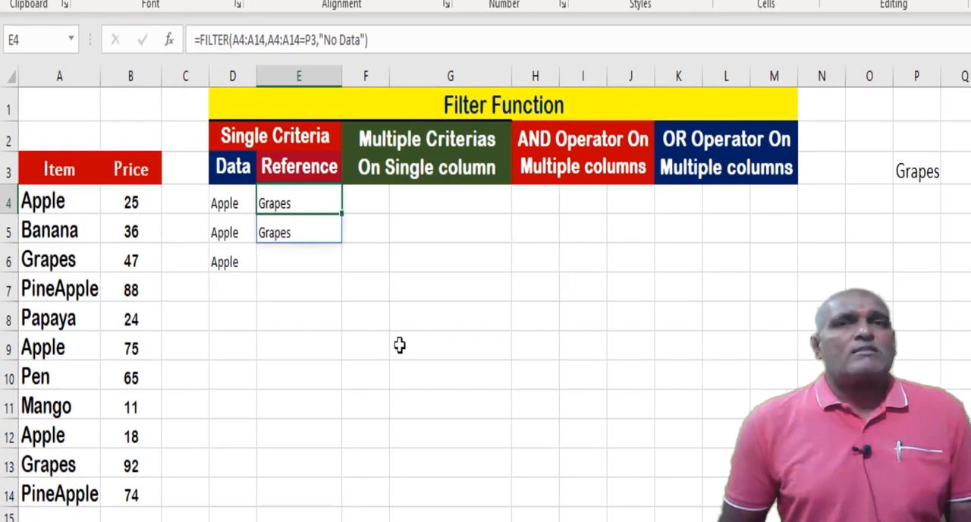
Test the reference-based filter by setting the criterion in P3 to Mango, followed by Abc.
click(907, 179)
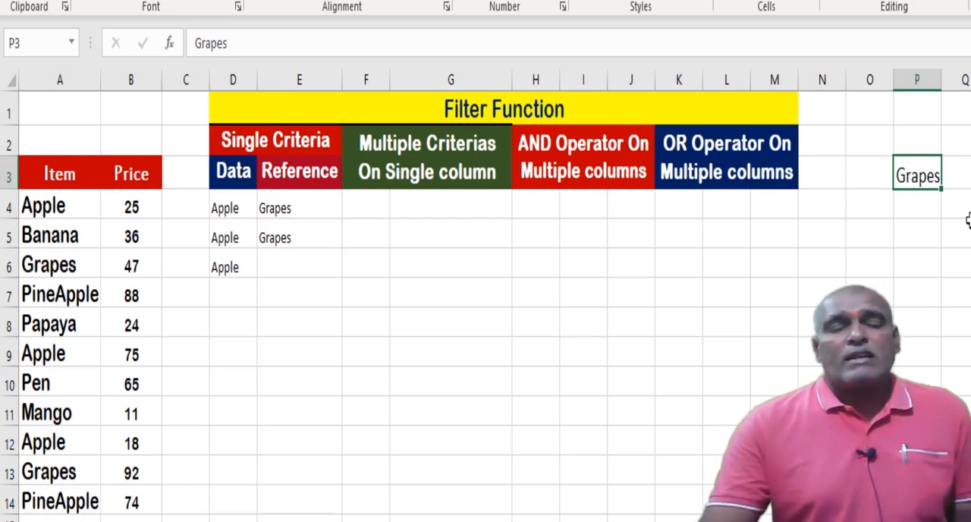
text(Mango)
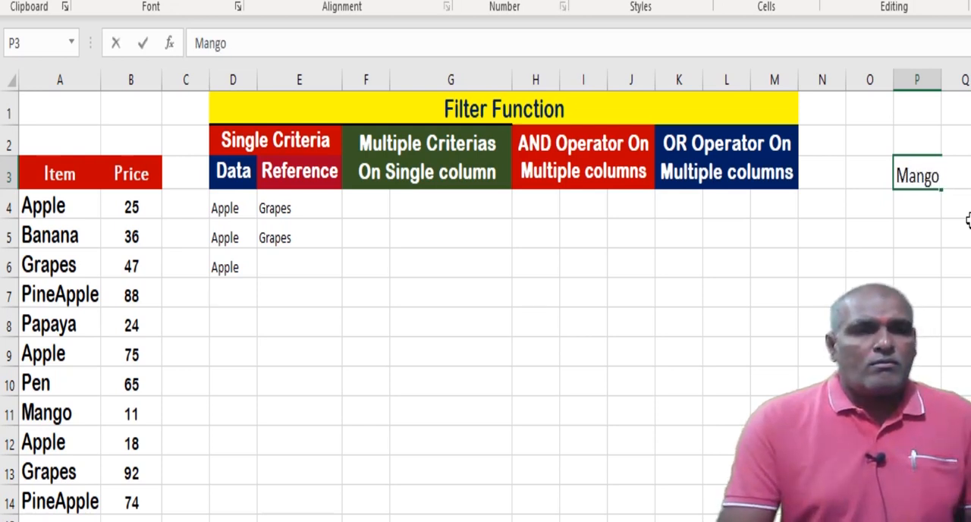
key(ctrl+Return)
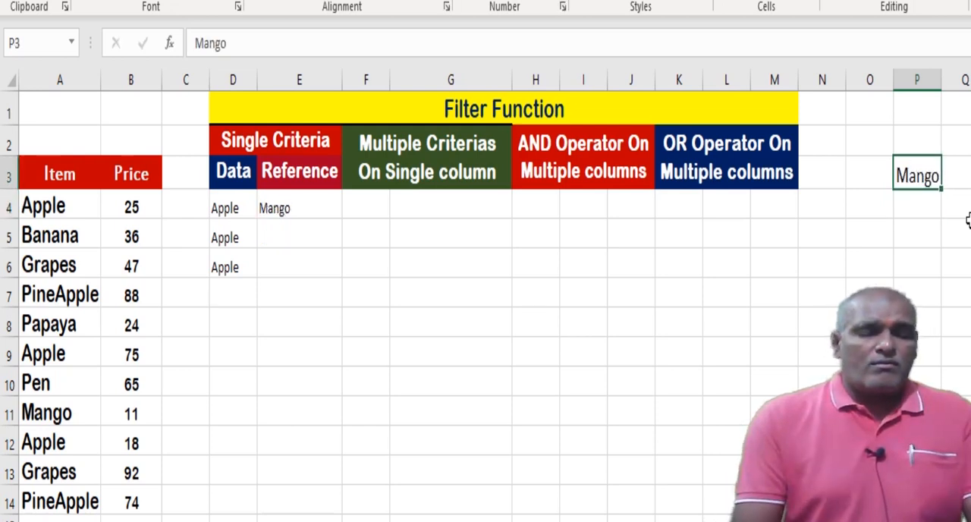
text(Abc)
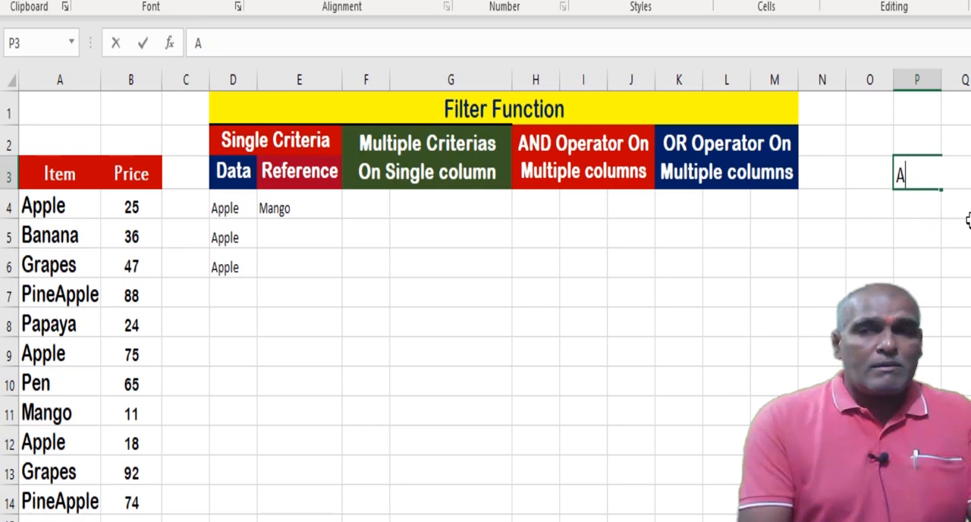
key(Return)
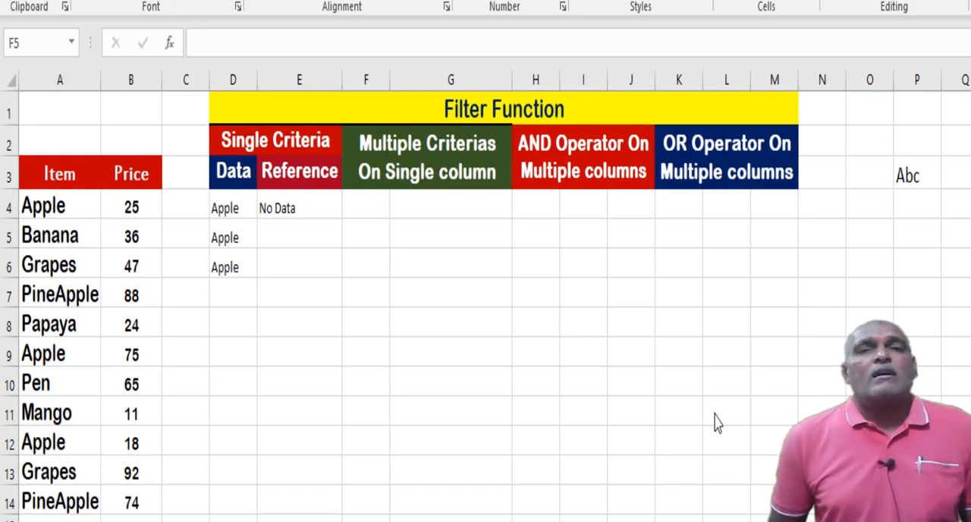
Set up two filter criteria by entering Orange in cell P3 and Banana in cell P4.
click(907, 176)
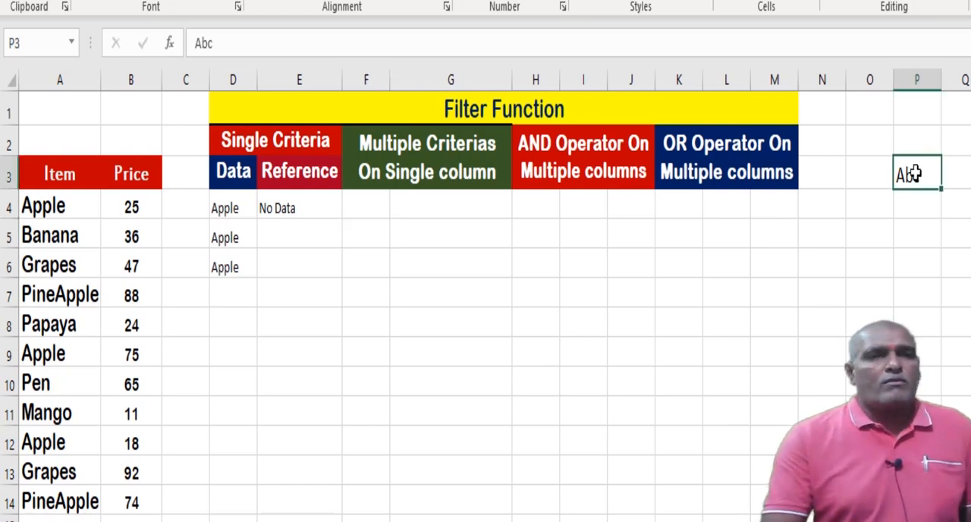
key(Return)
text(Banana)
click(907, 175)
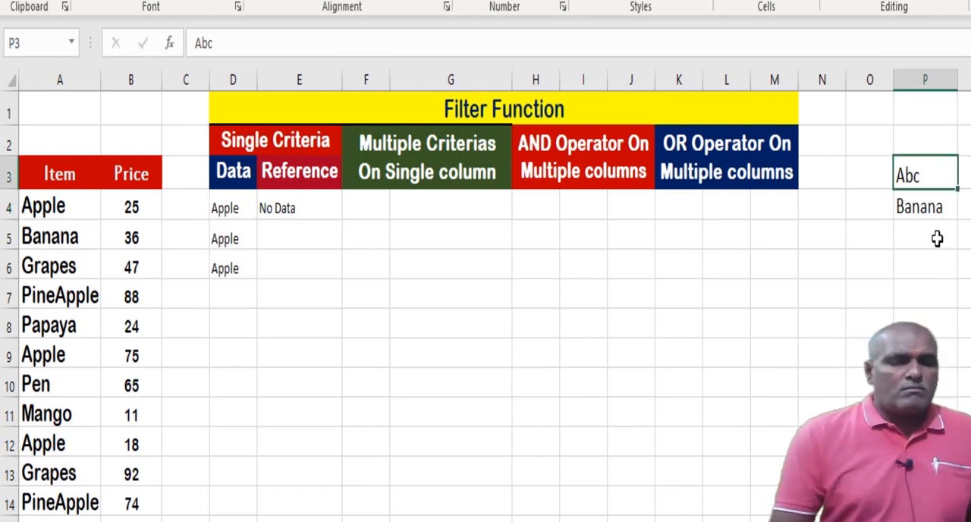
text(Orange)
key(Return)
key(Up)
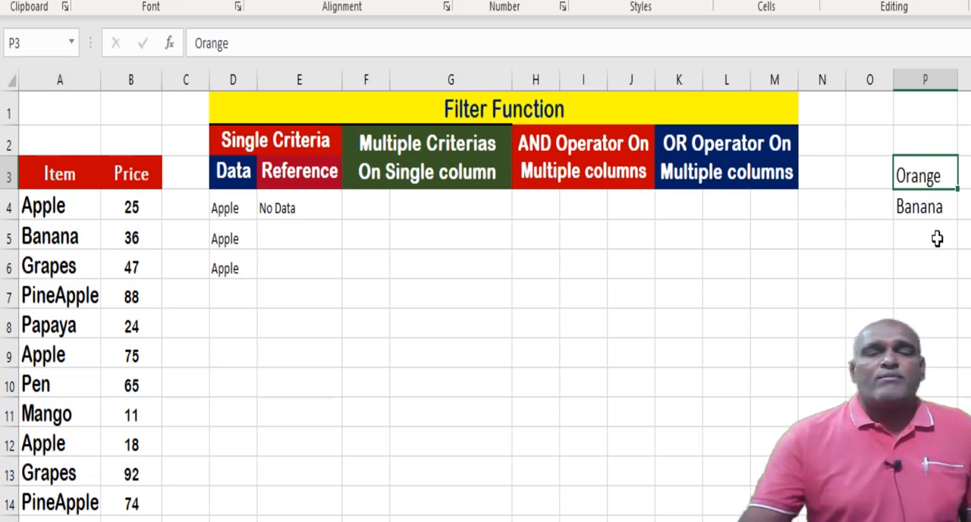
Start a FILTER formula in F4 under Multiple Criterias On Single column, with A4:A14 as the array.
click(364, 218)
text(=)
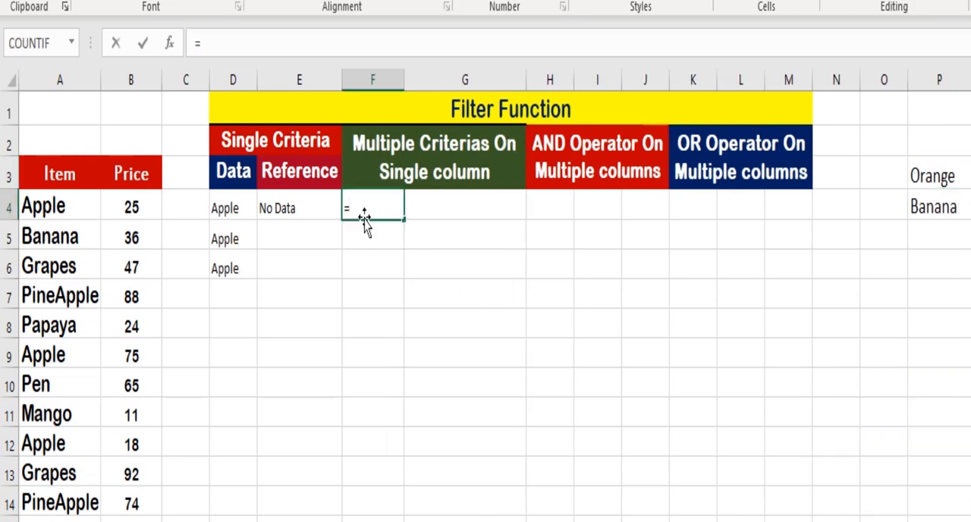
text(filter()
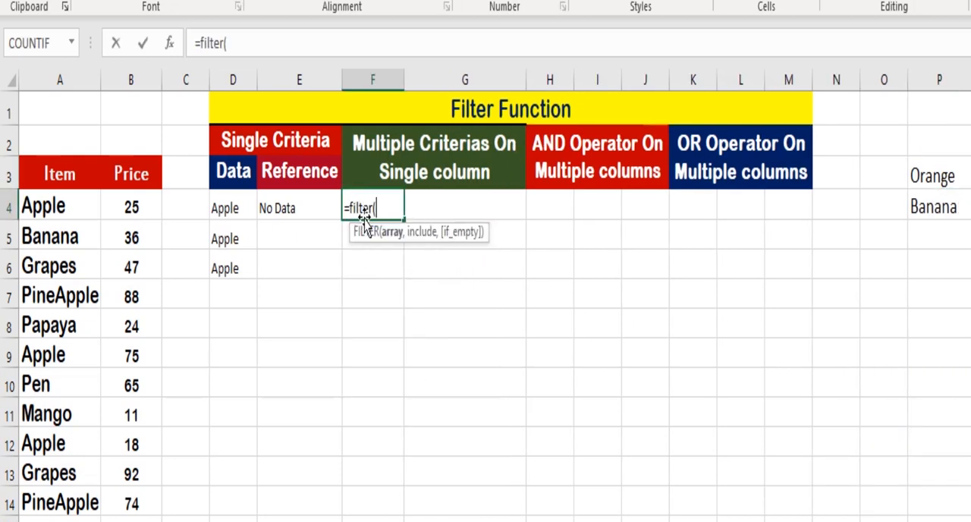
click(50, 206)
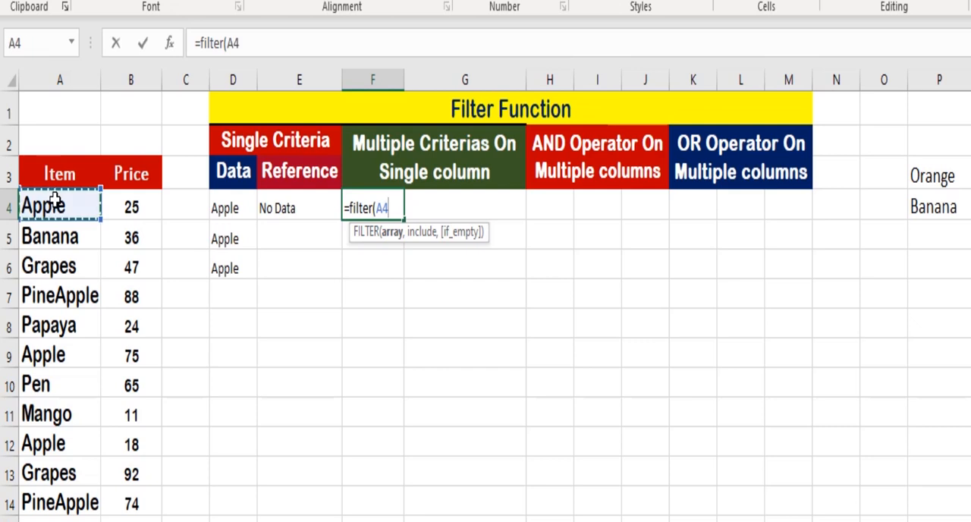
key(ctrl+shift+Down)
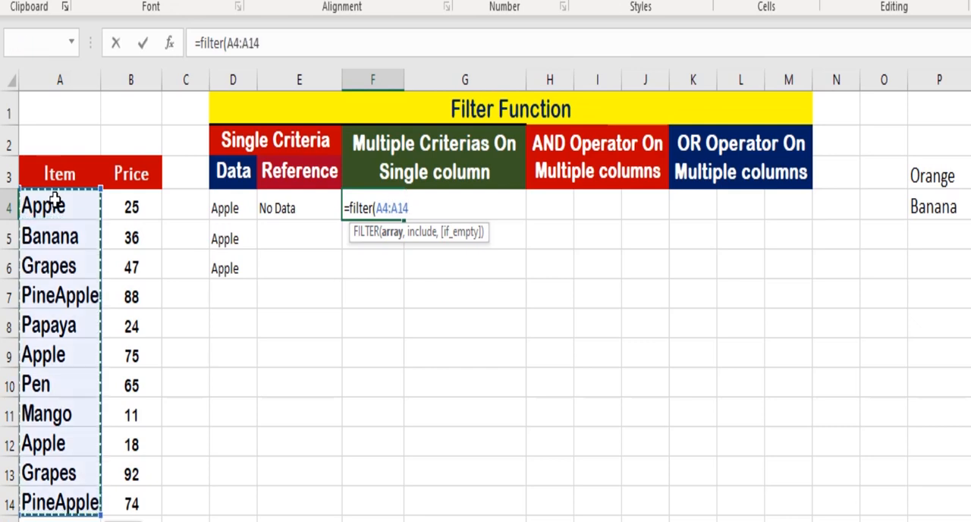
text(,)
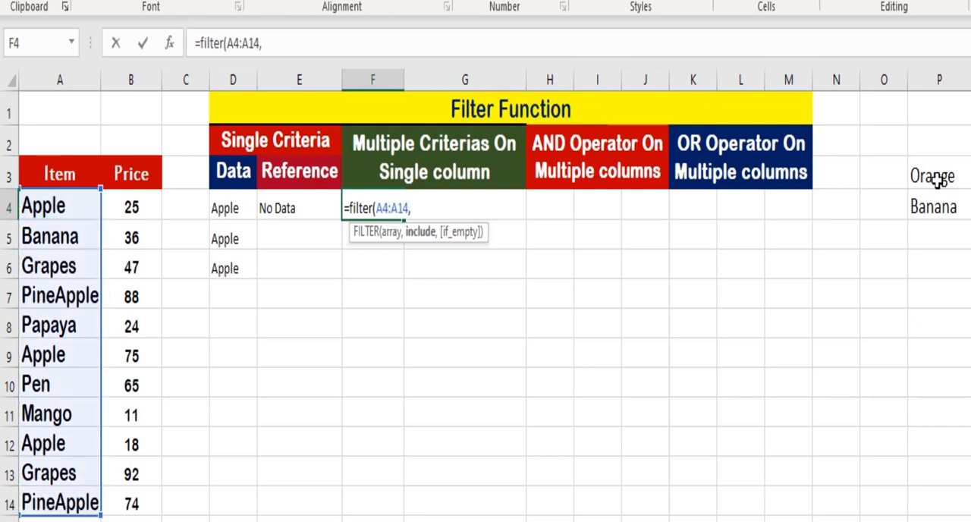
text( countif()
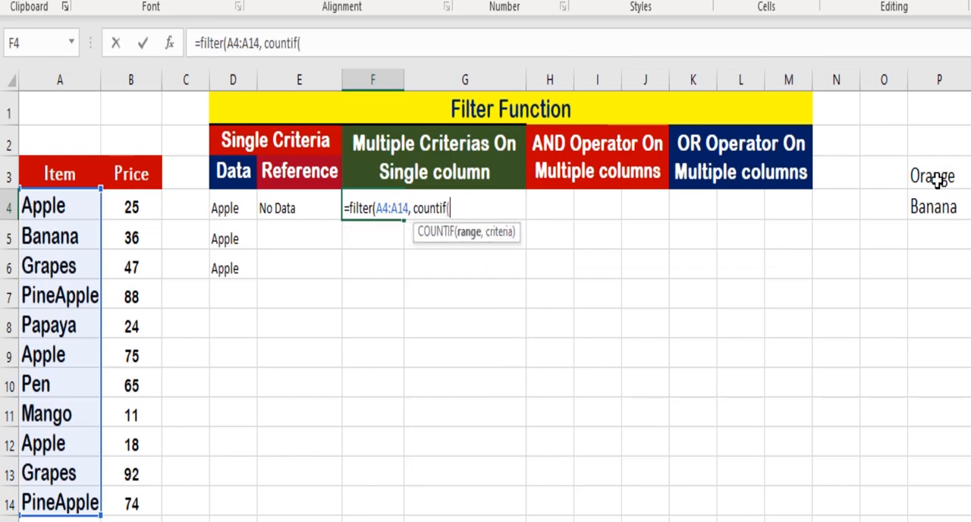
Complete the F4 formula with COUNTIF(P3:P4,A4:A14) as the include argument and "No Data" as the if_empty value.
click(939, 176)
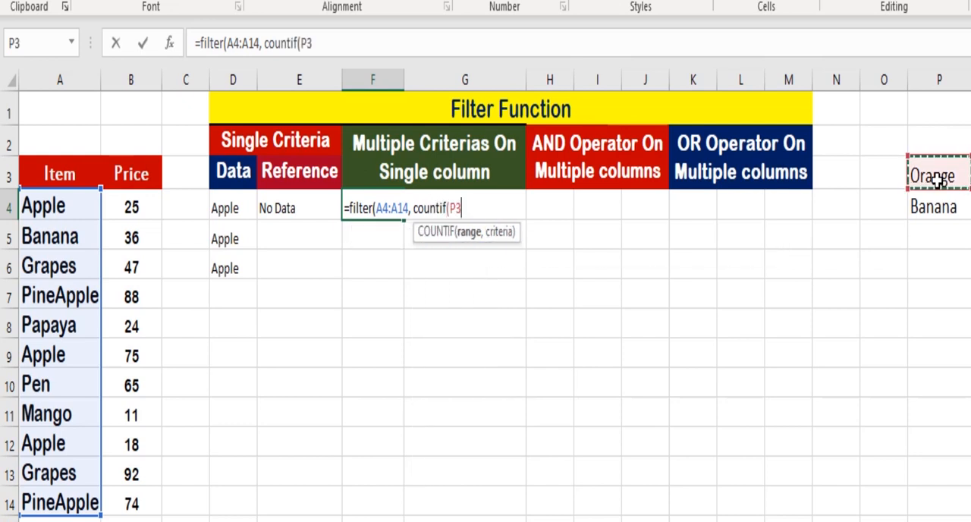
key(ctrl+shift+Down)
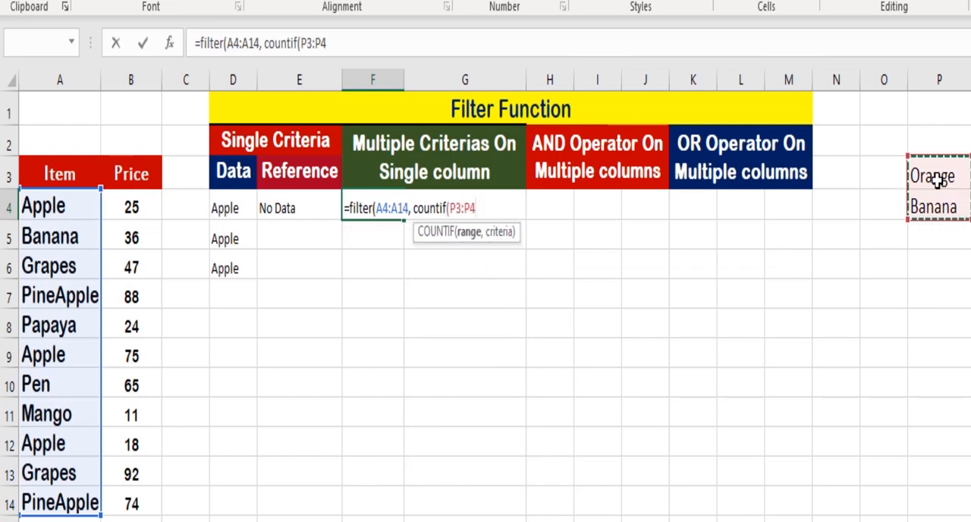
text(,)
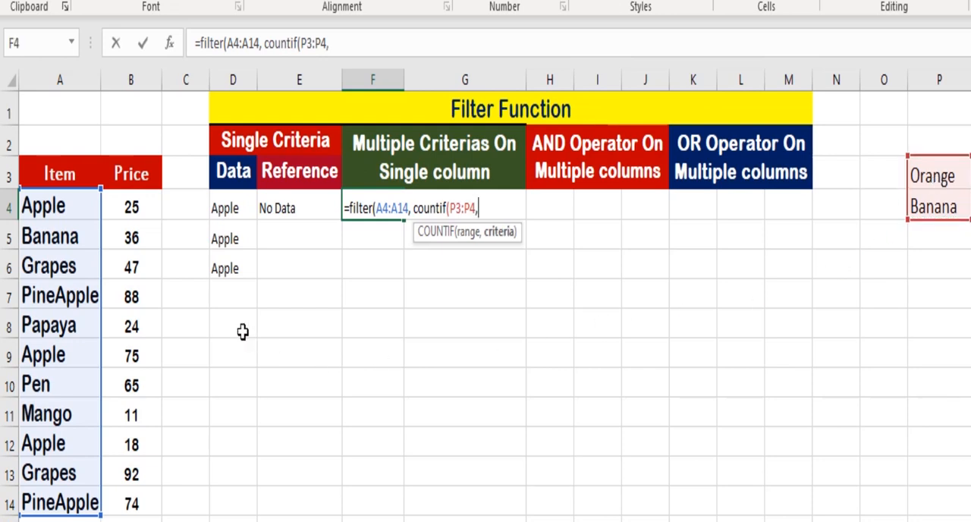
click(65, 210)
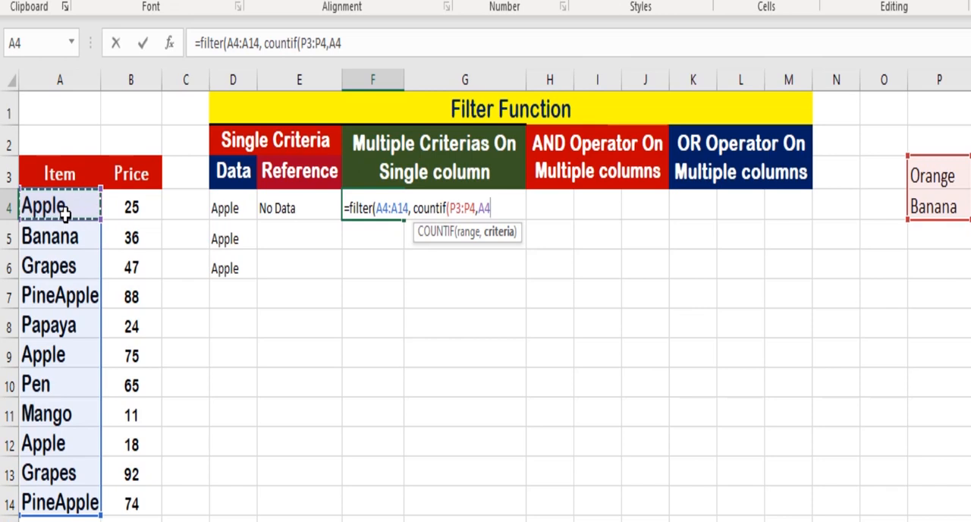
key(ctrl+shift+Down)
text(),"No Data"))
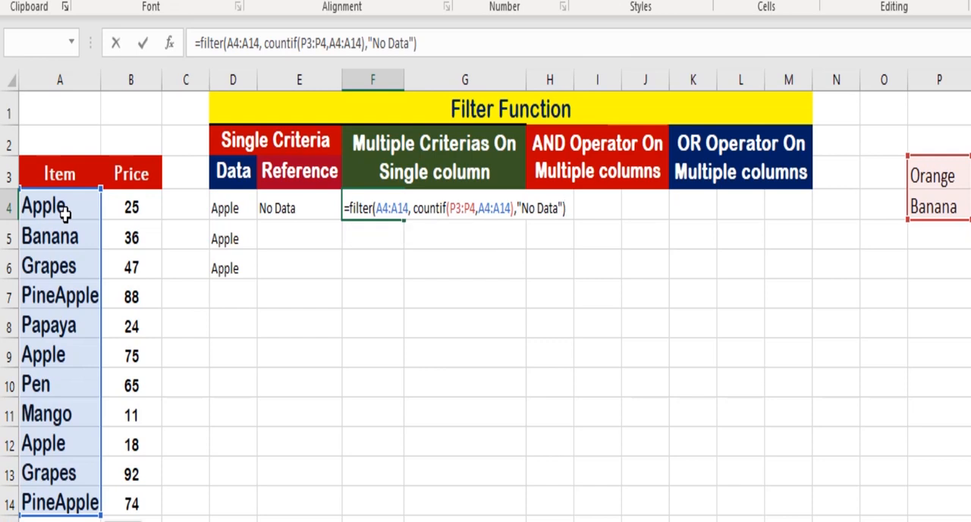
key(Return)
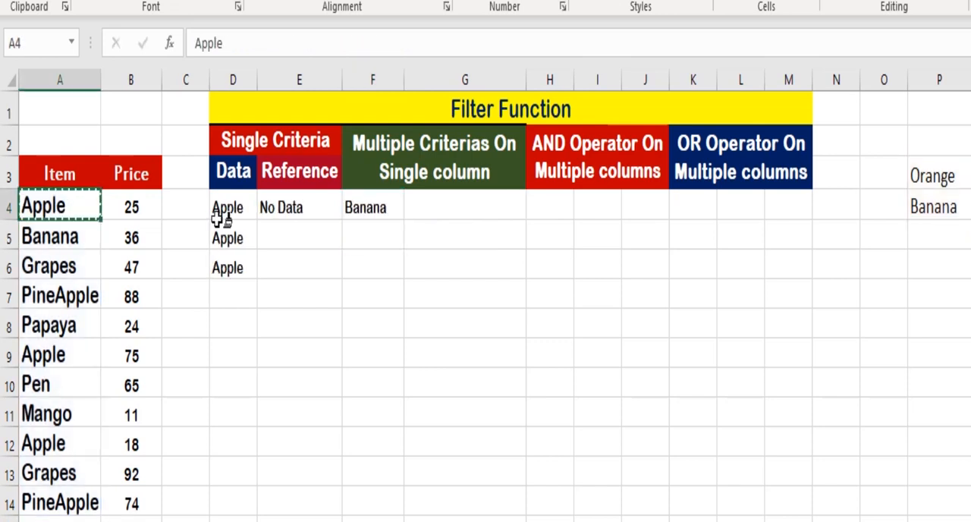
Format the results area below the Filter Function headers in a larger bold font and widen column D.
mouse_move(218, 216)
mouse_down()
mouse_move(245, 327)
mouse_move(695, 508)
mouse_move(789, 508)
mouse_up()
click(465, 352)
drag(254, 82, 264, 85)
click(396, 209)
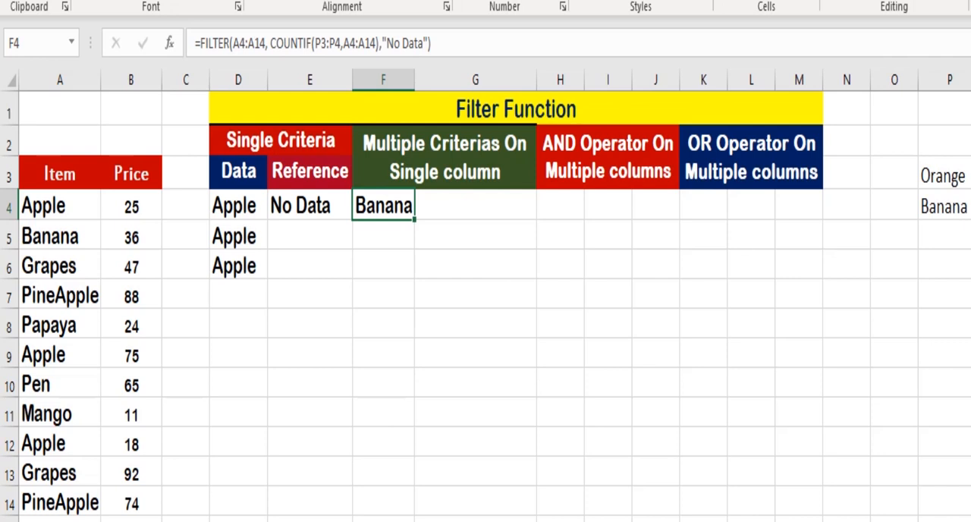
Check the criteria in P3 and P4, and replace the item Pen in A10 with Orange.
click(942, 189)
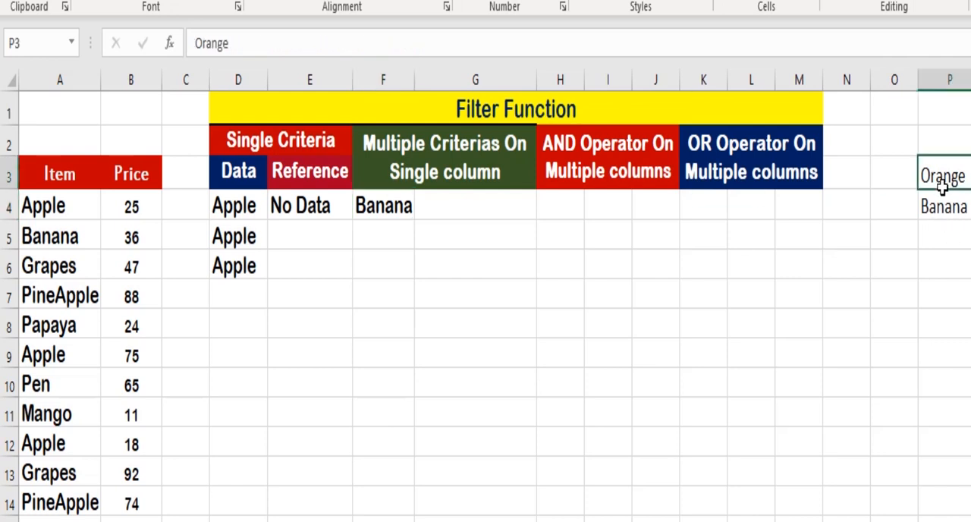
click(942, 211)
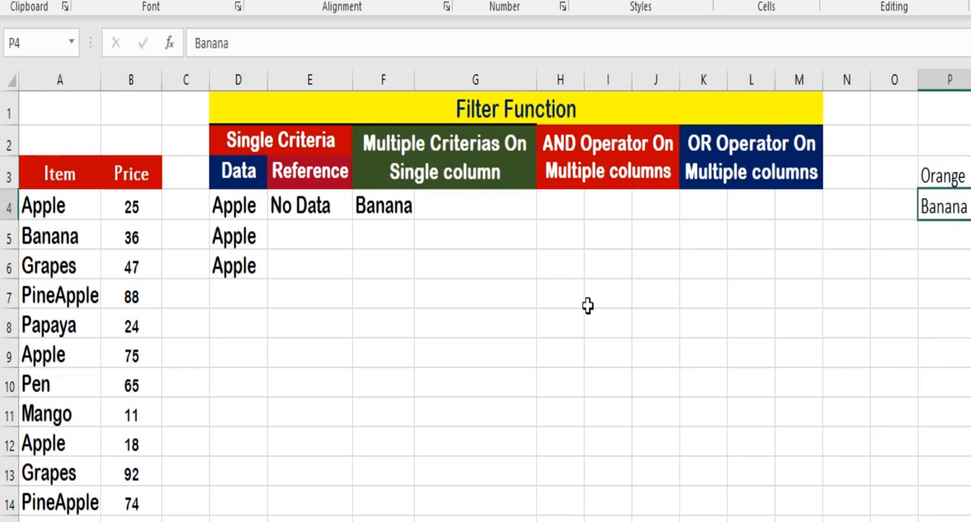
click(52, 390)
text(Orange)
key(Return)
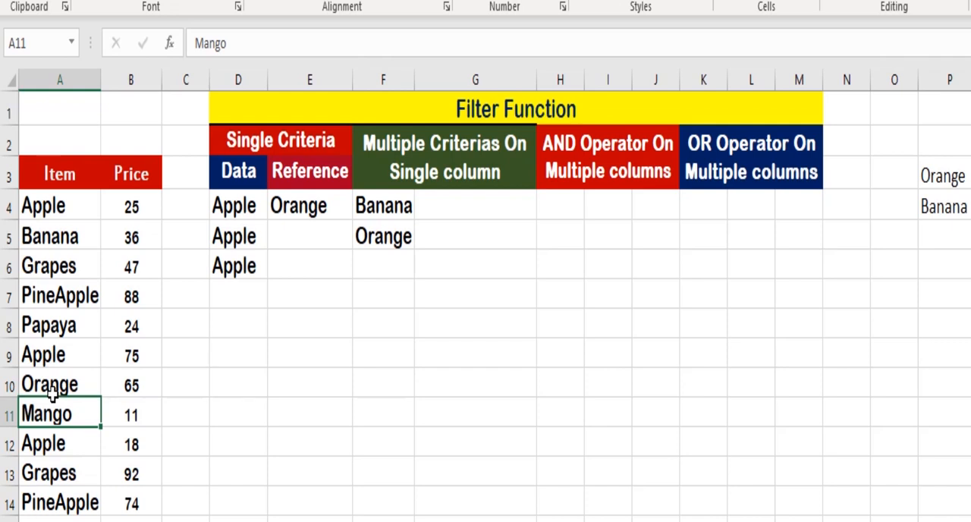
Start a FILTER formula in H4 under AND Operator On Multiple columns, with A4:B14 as the array.
click(557, 206)
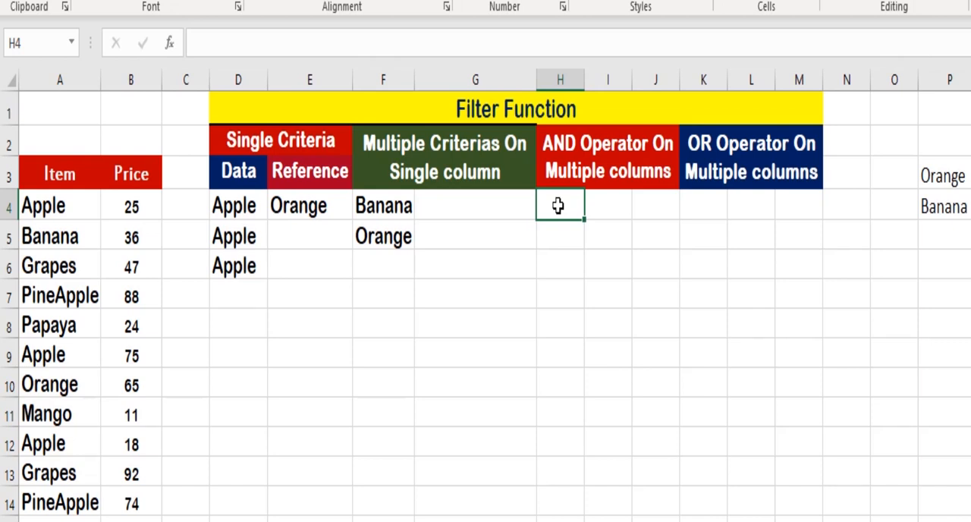
text(=)
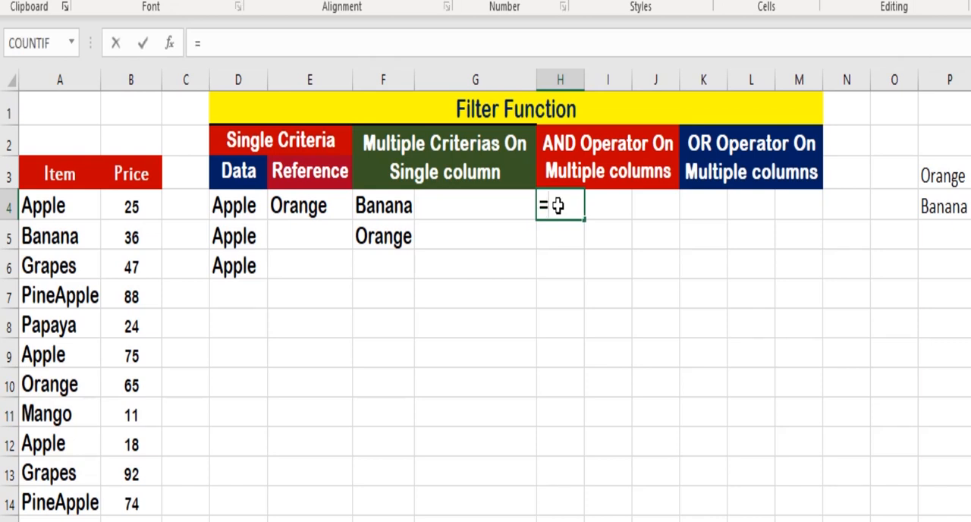
text(filter()
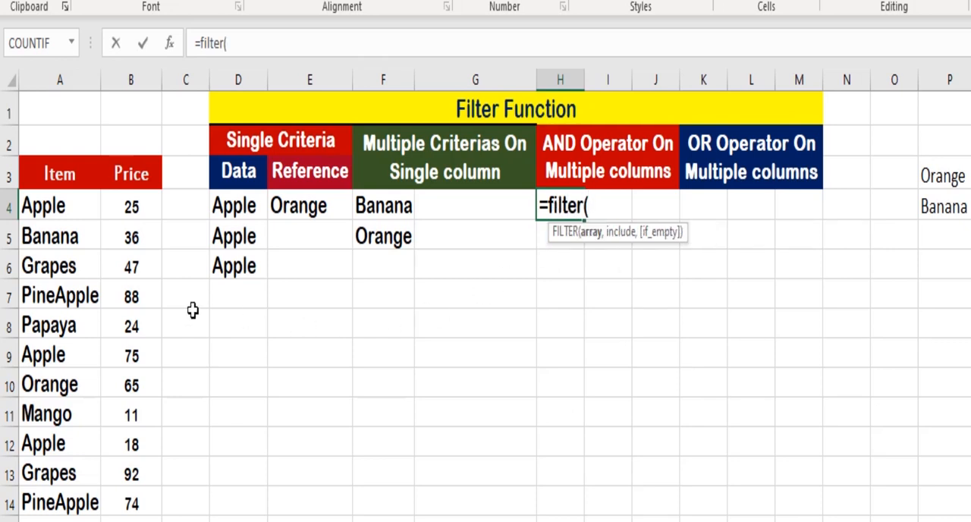
drag(43, 206, 147, 502)
text(,)
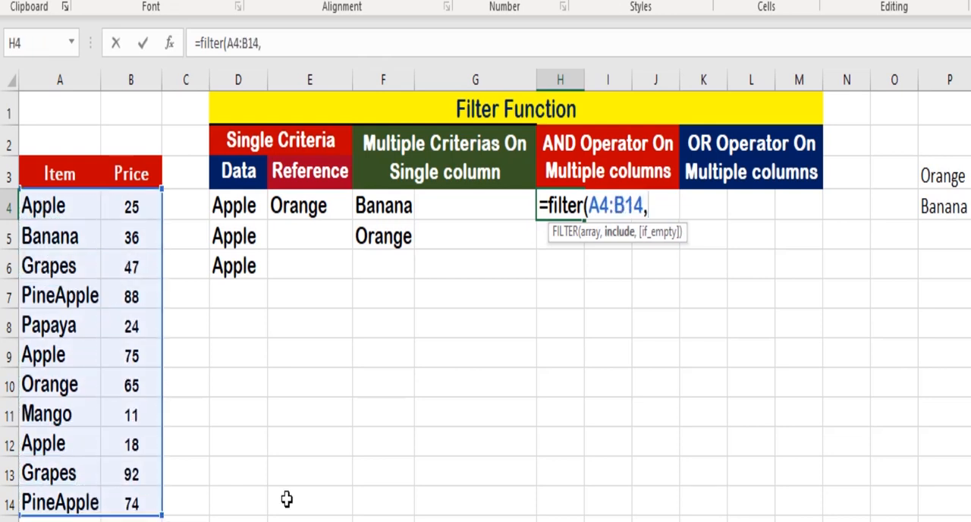
text(()
Add the condition (A4:A14 = "Apple") as the first include criterion of the H4 formula.
drag(43, 206, 57, 492)
text(= "A)
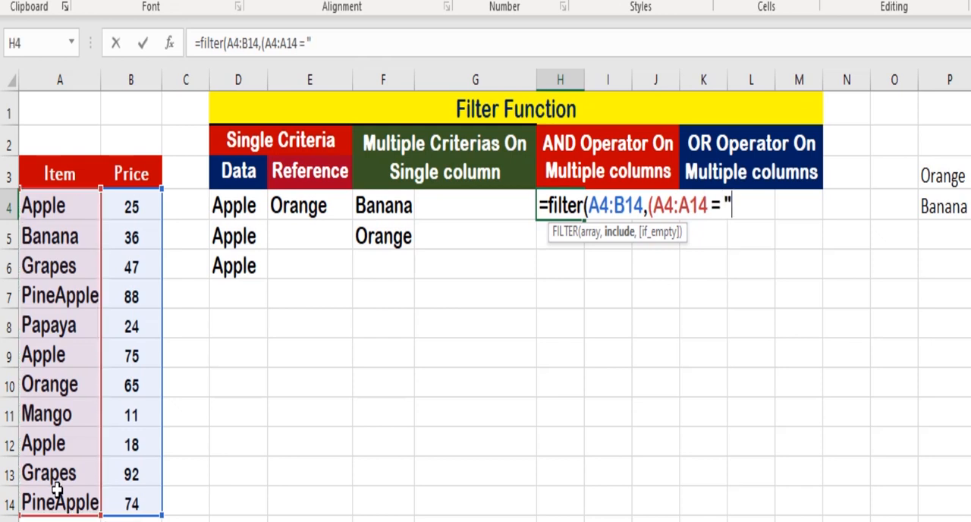
text(pple)
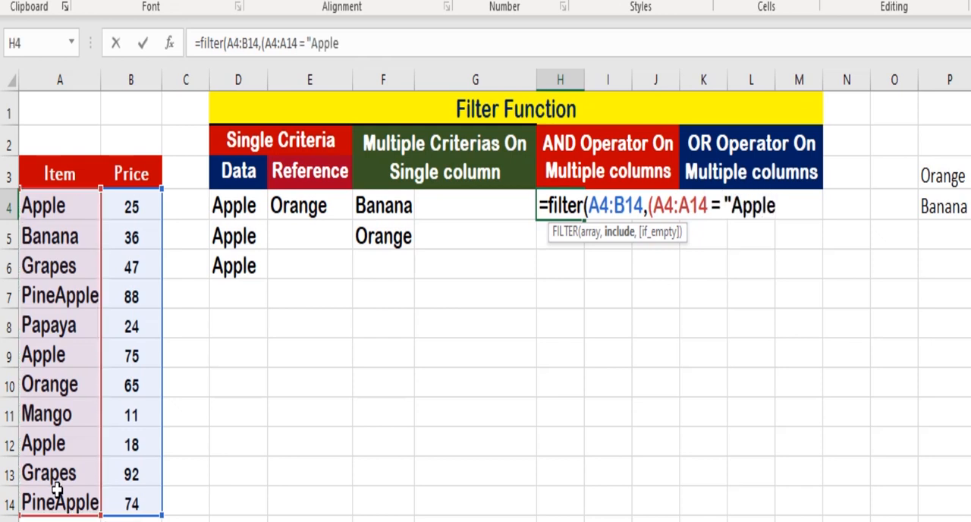
text(") * ()
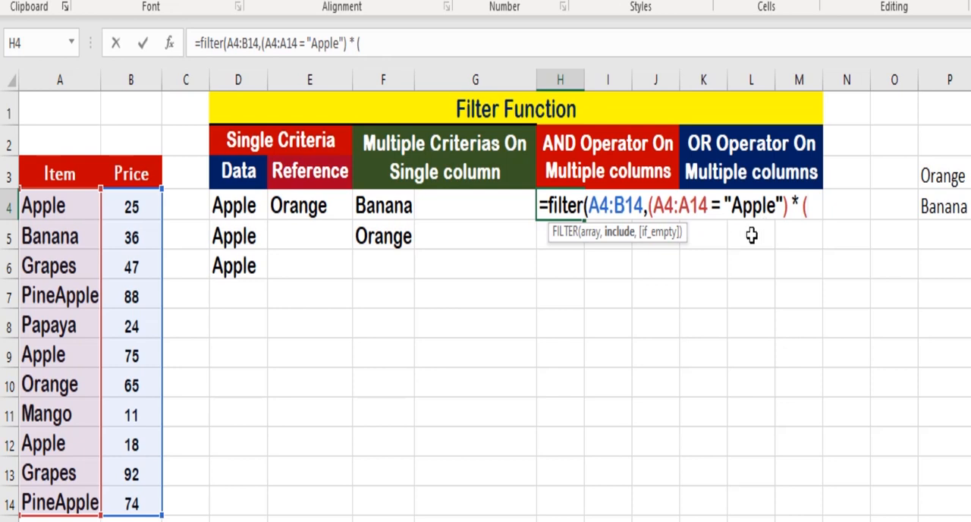
Multiply the Apple condition by (B4:B14<50) as the AND criterion and enter the H4 formula.
drag(131, 206, 130, 503)
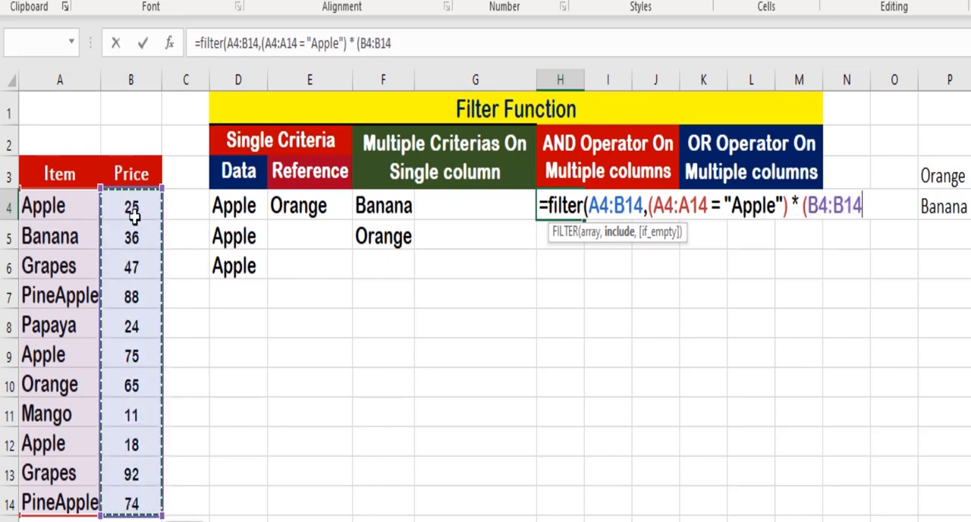
text(<)
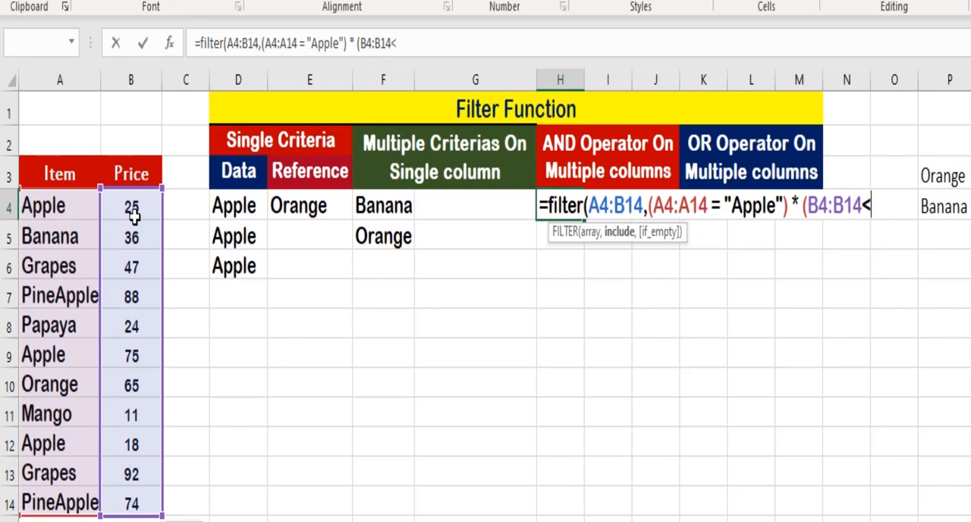
text(50)))
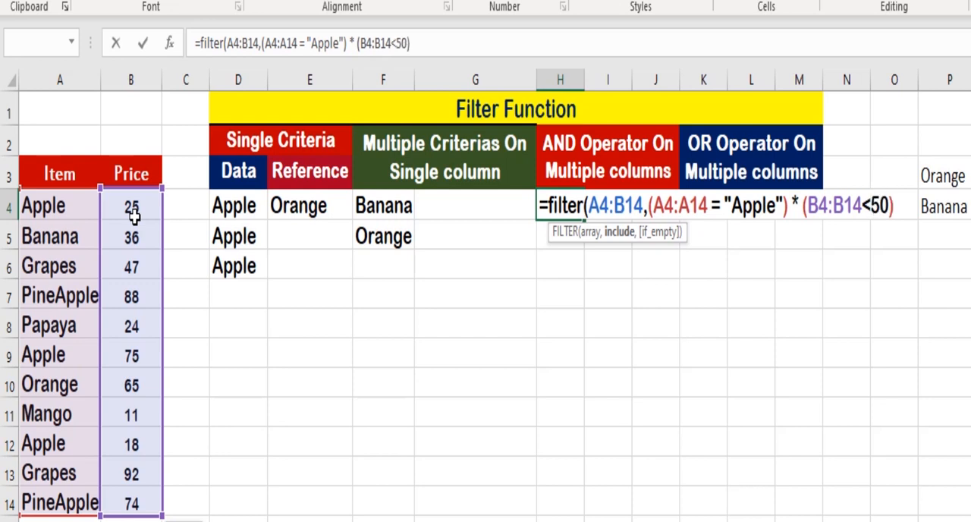
key(ctrl+Return)
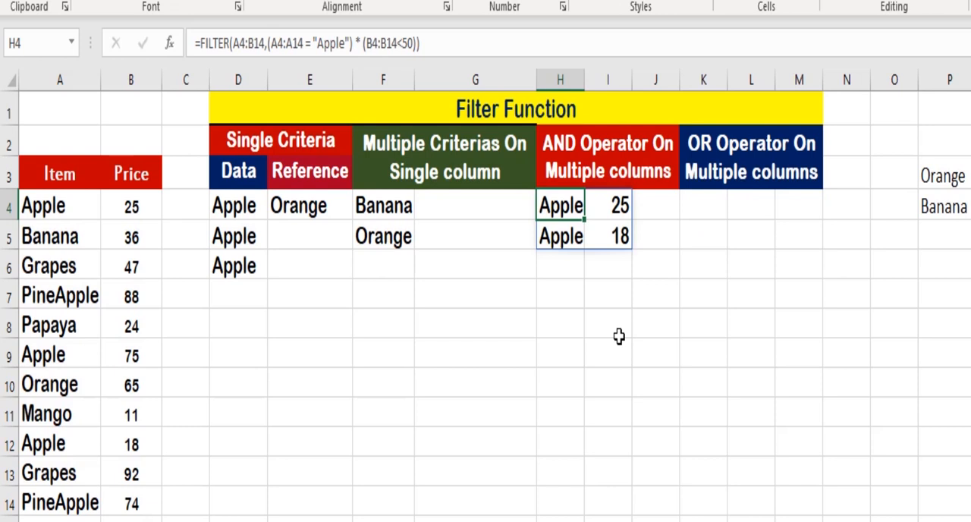
Color the Apple row in A9:B9 with red font to mark it in the source list.
click(67, 363)
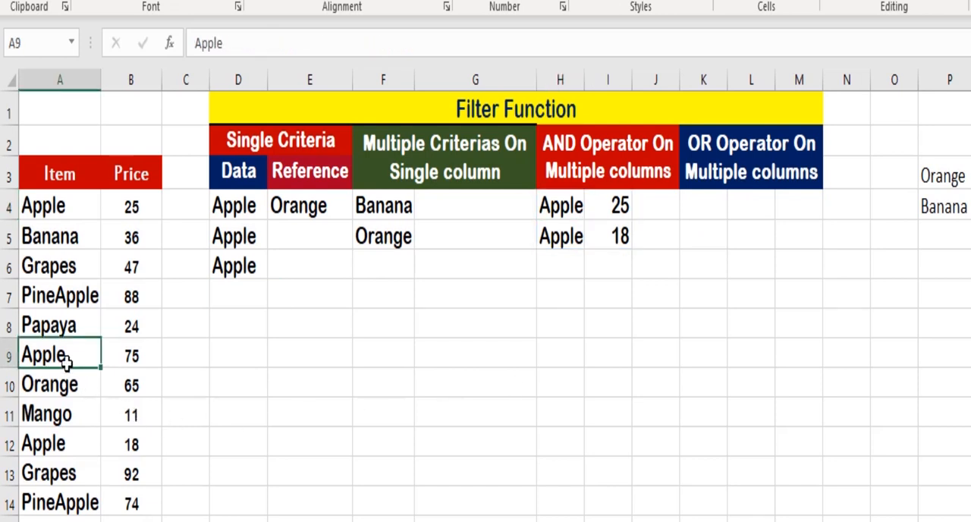
key(shift+Right)
click(194, 1)
click(72, 347)
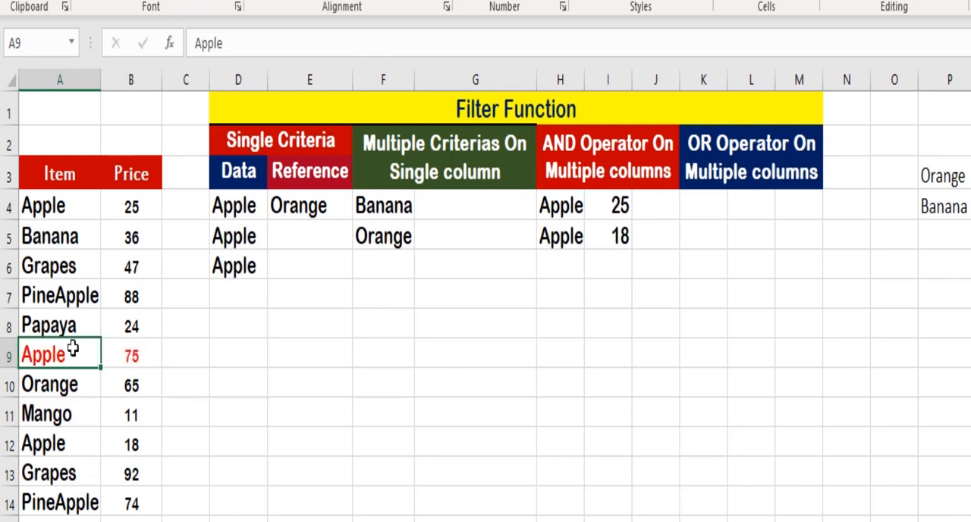
key(Right)
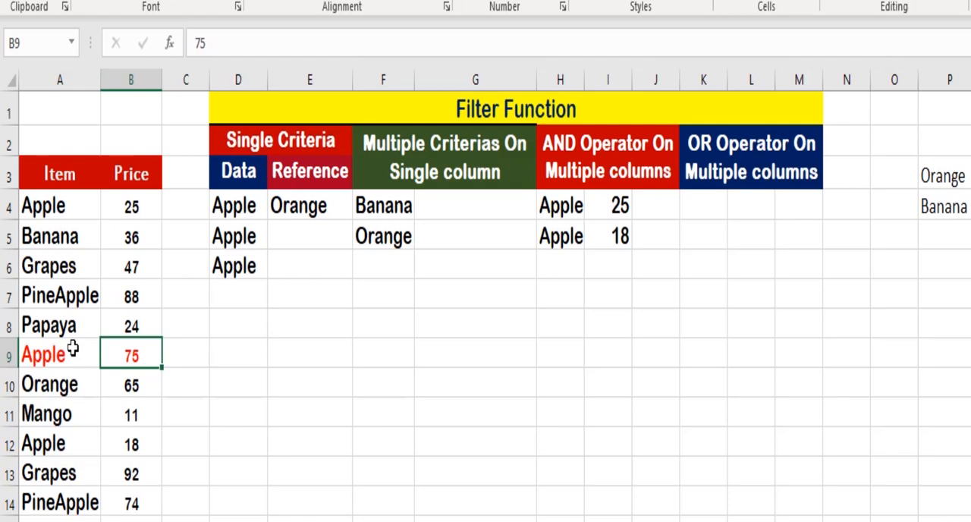
Copy the FILTER formula text from H4 into K4 under OR Operator On Multiple columns.
click(719, 209)
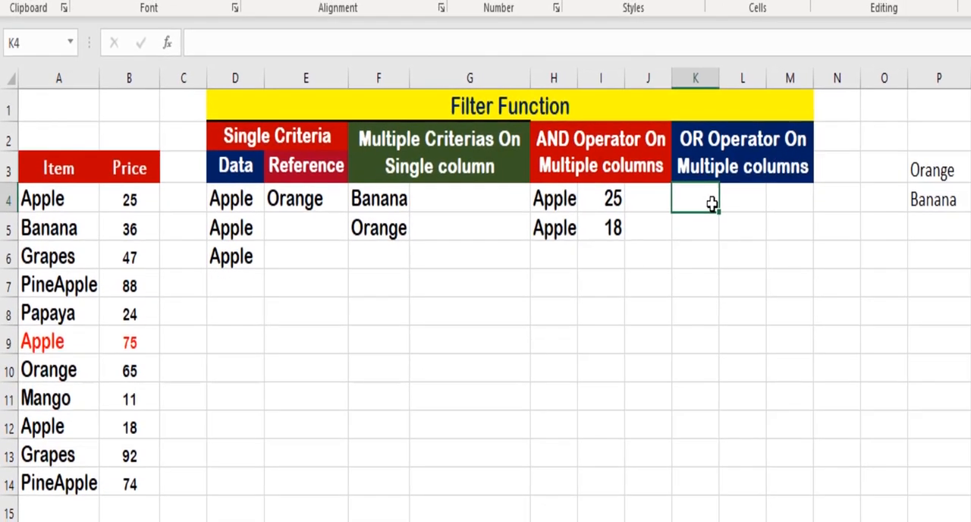
click(556, 200)
drag(417, 44, 173, 45)
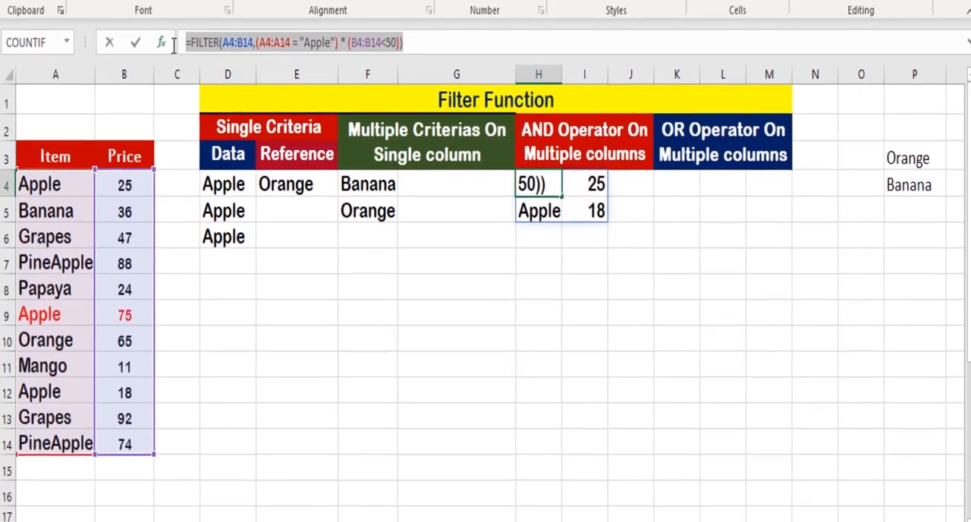
text(=FILTER(A4:B14,(A4:A14 = "Apple") * (B4:B14<50)))
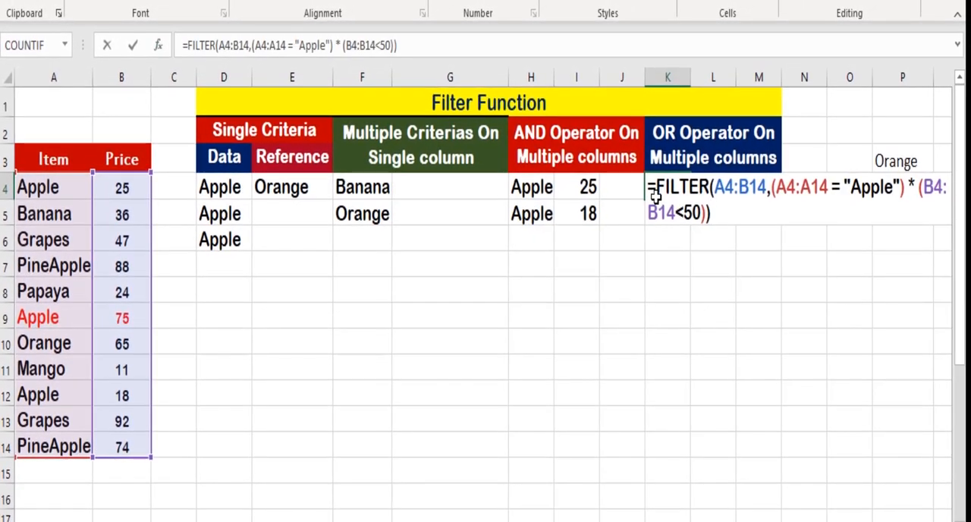
Change the * between the two conditions of the K4 formula to + for OR logic and enter the formula.
click(914, 186)
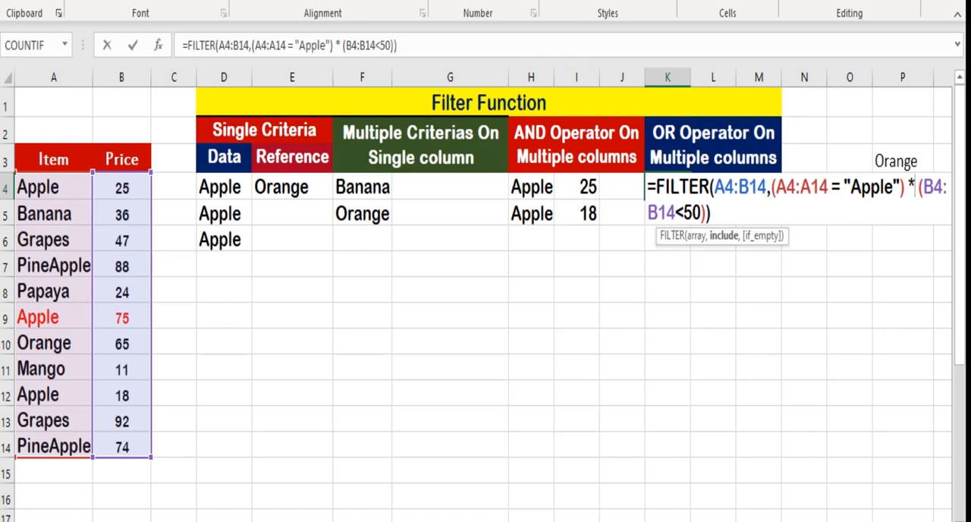
key(BackSpace)
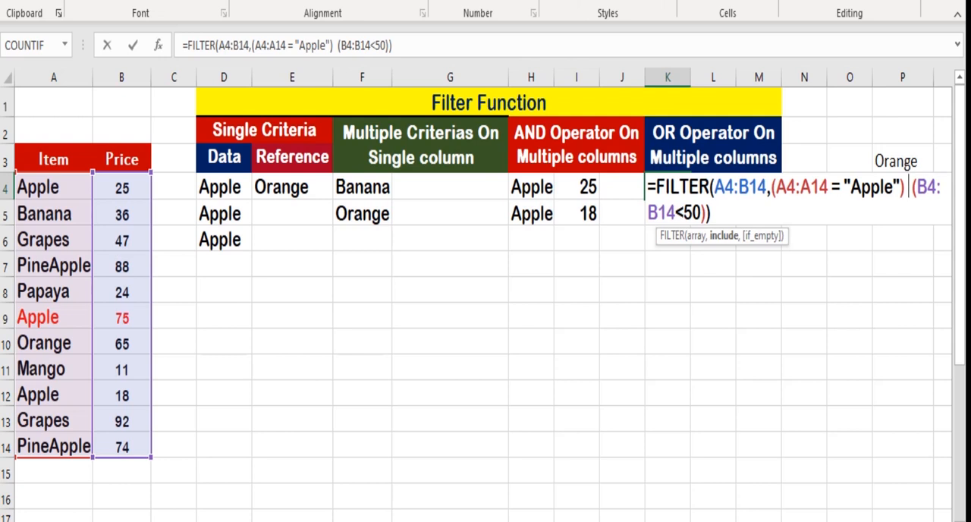
text(+)
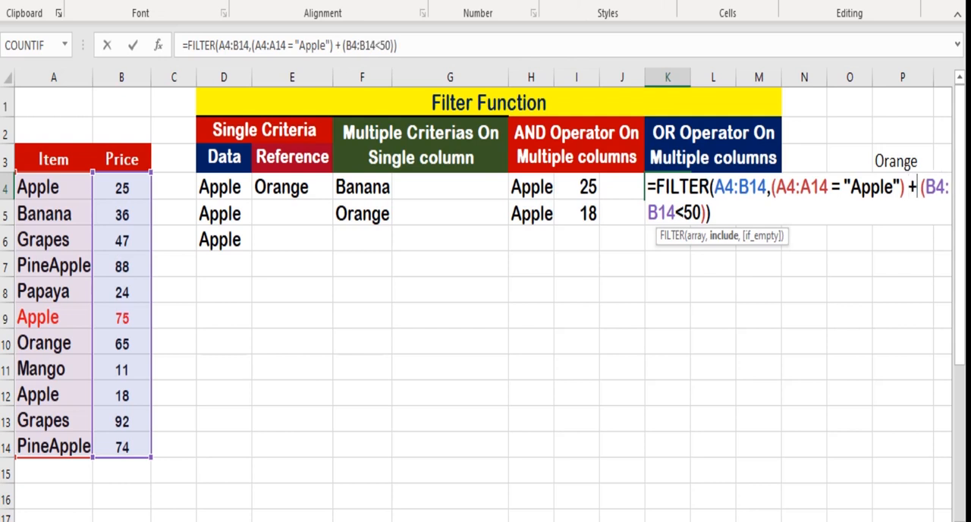
key(ctrl+Return)
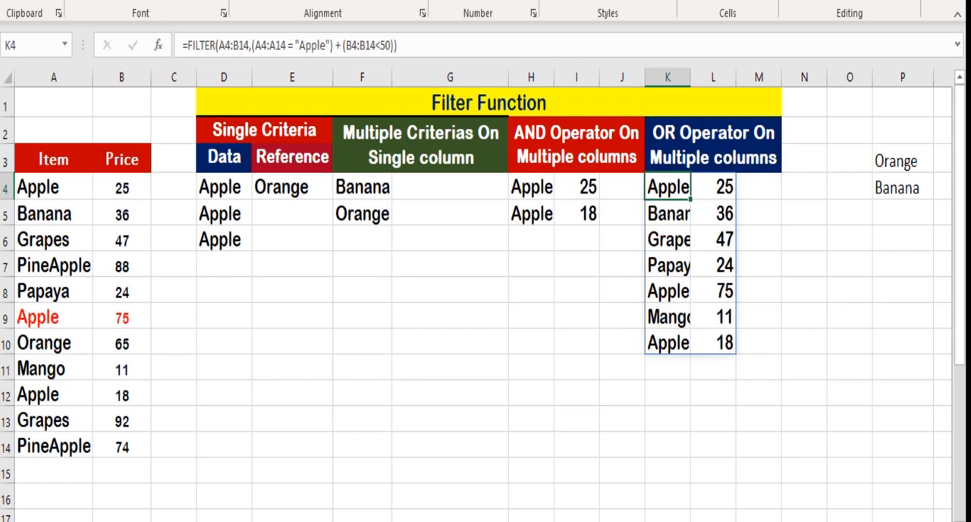
click(805, 289)
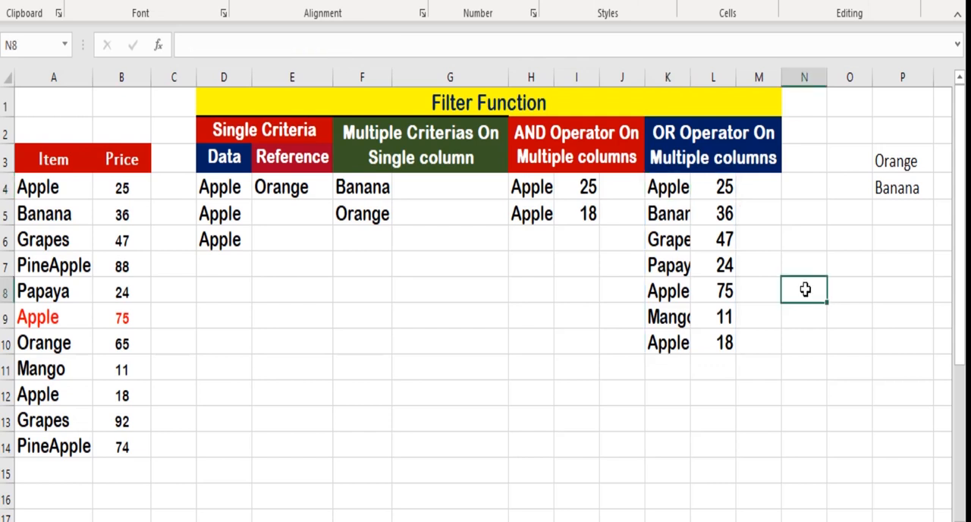